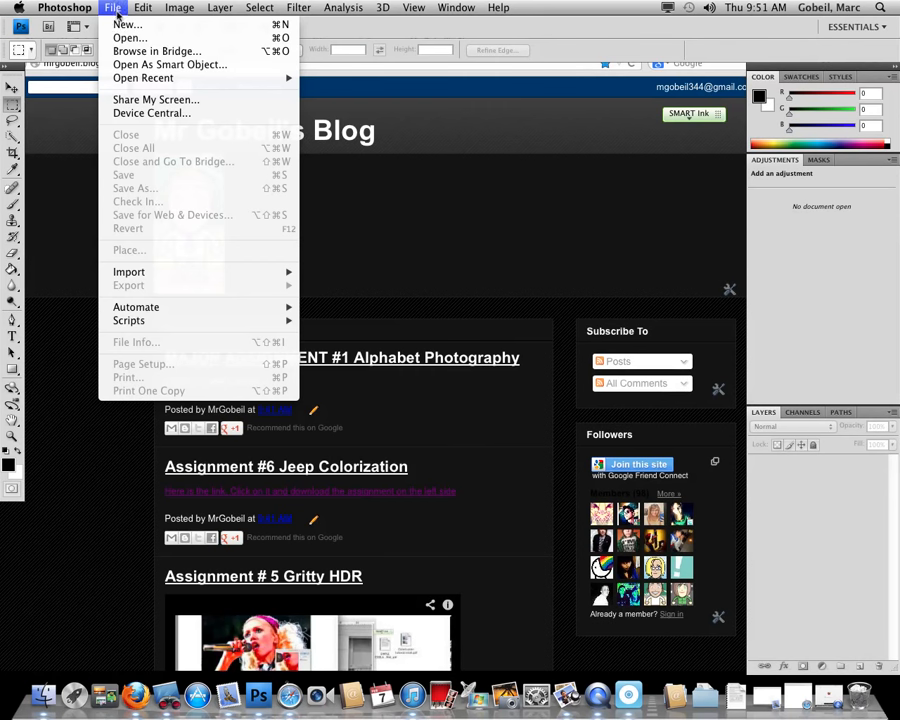
# Create a new document named "Alphabet Photography", 8 inches wide and 21 inches high.
pyautogui.click(118, 25)
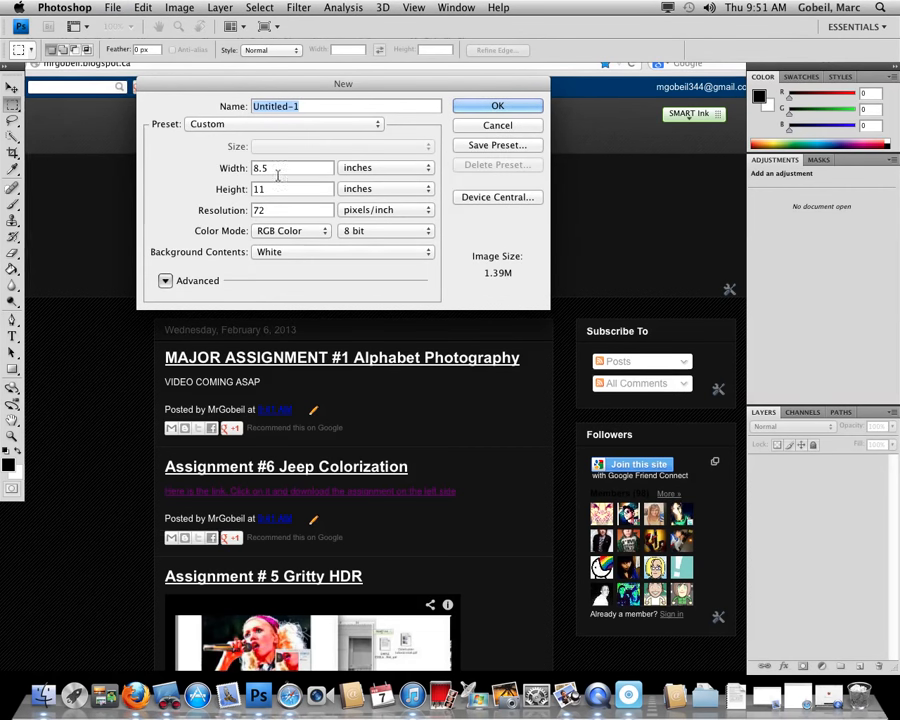
pyautogui.moveTo(322, 85); pyautogui.dragTo(392, 194)
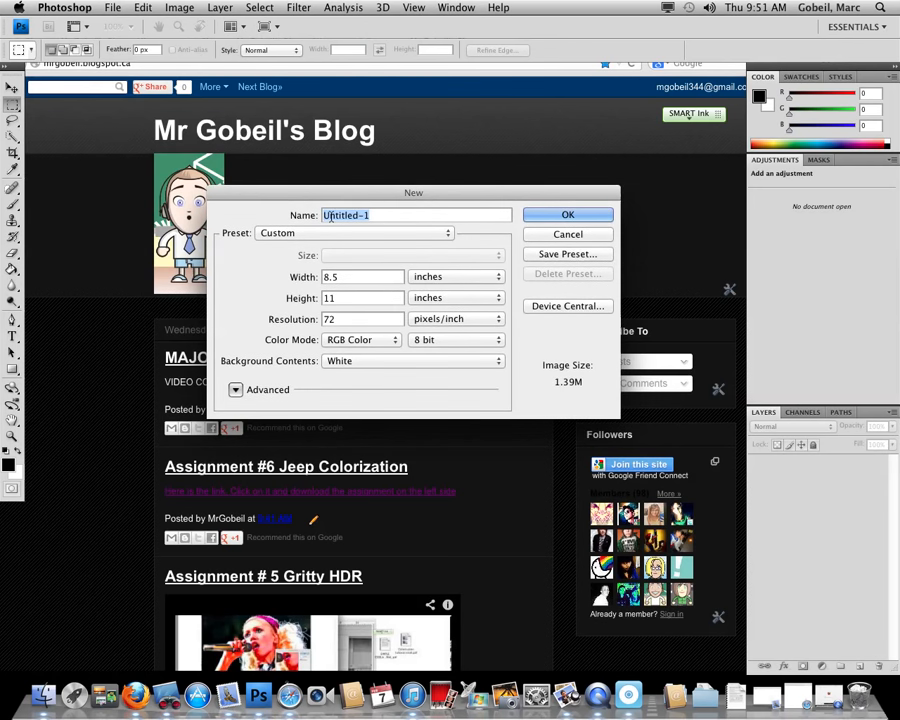
pyautogui.write('Alp')
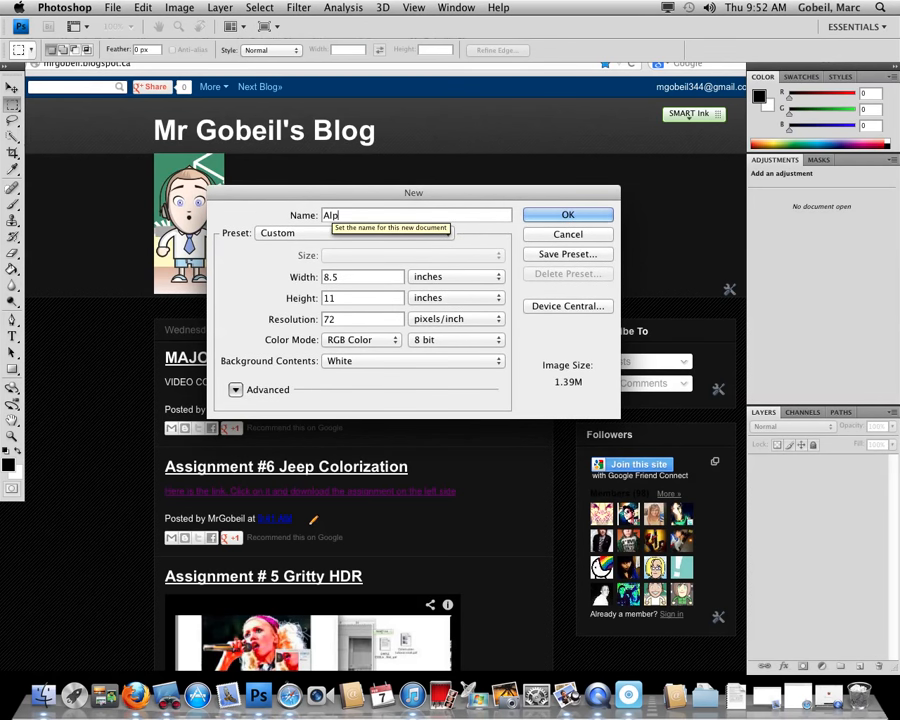
pyautogui.write('habet Photography')
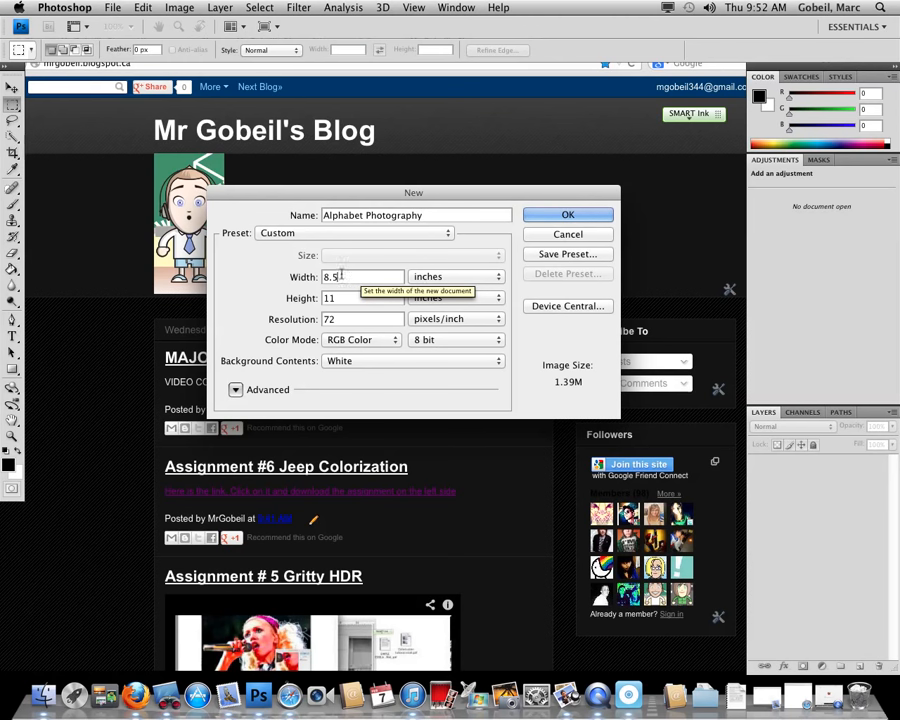
pyautogui.click(340, 276)
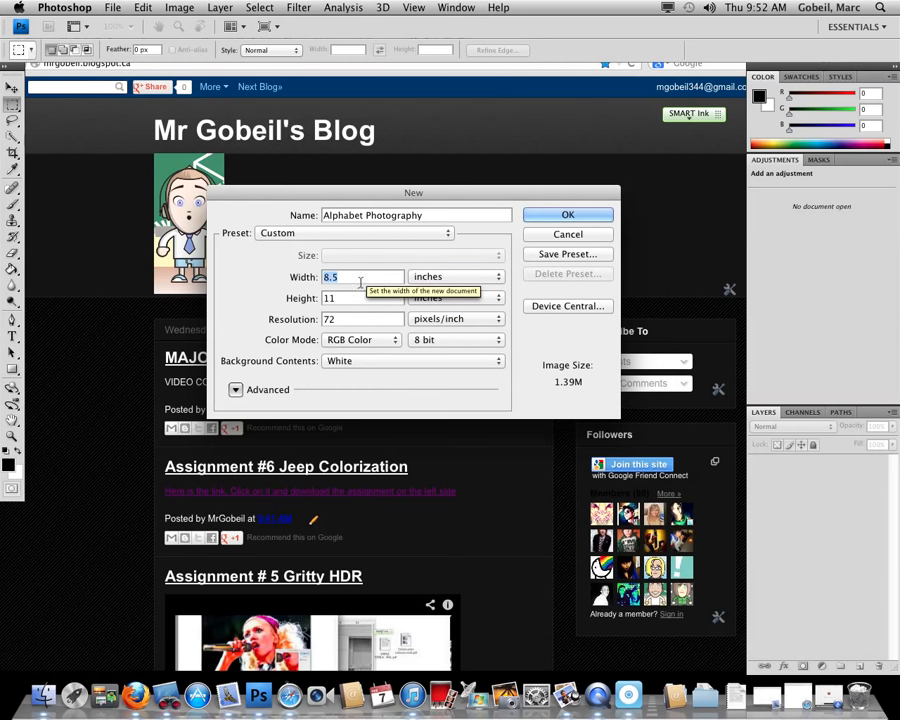
pyautogui.write('2')
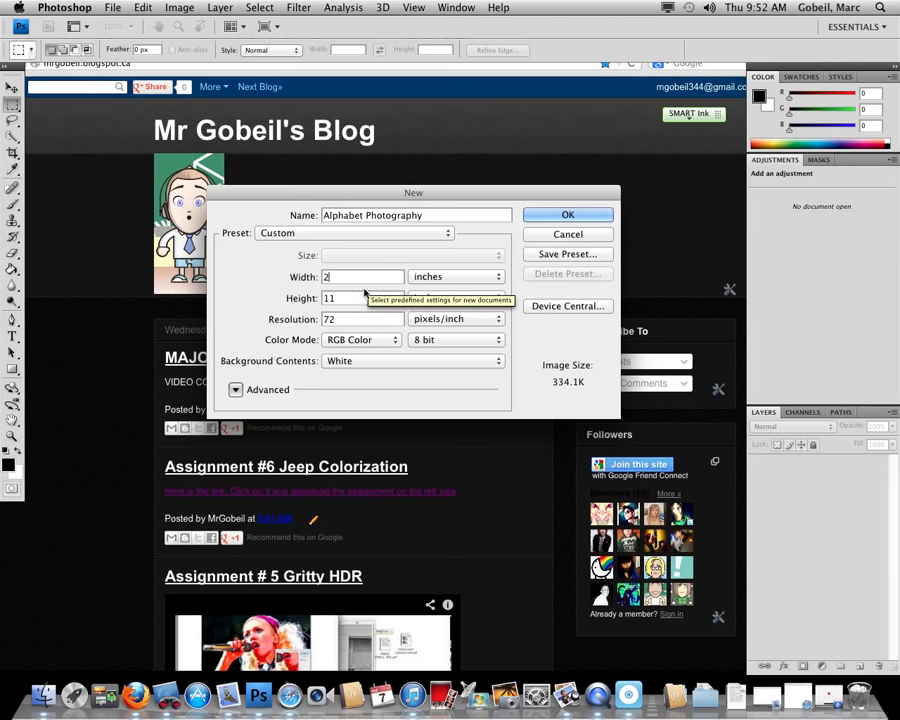
pyautogui.press('BackSpace')
pyautogui.write('8')
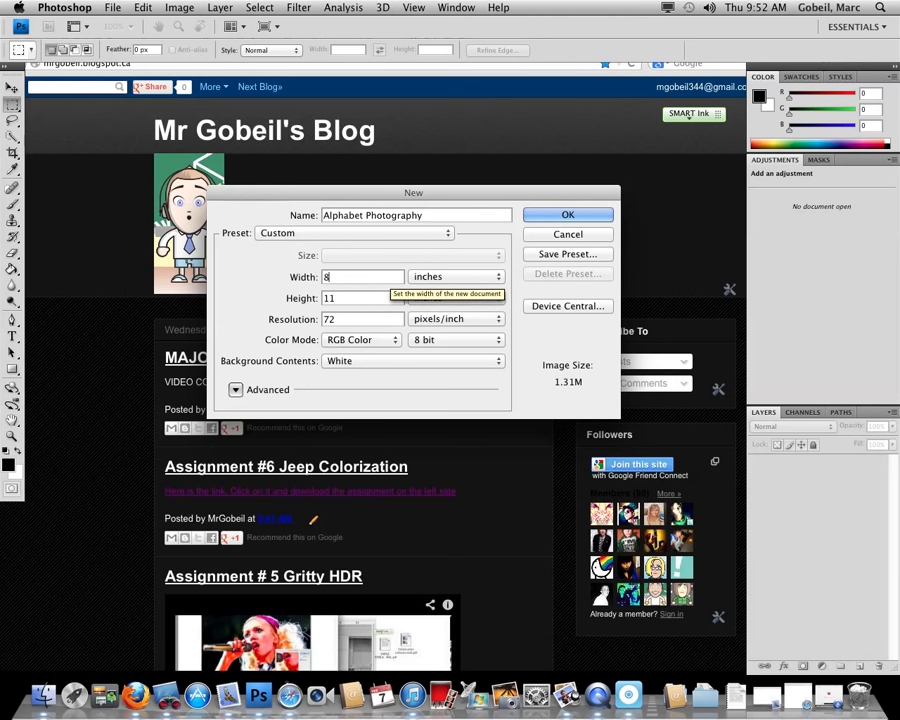
pyautogui.press('Tab')
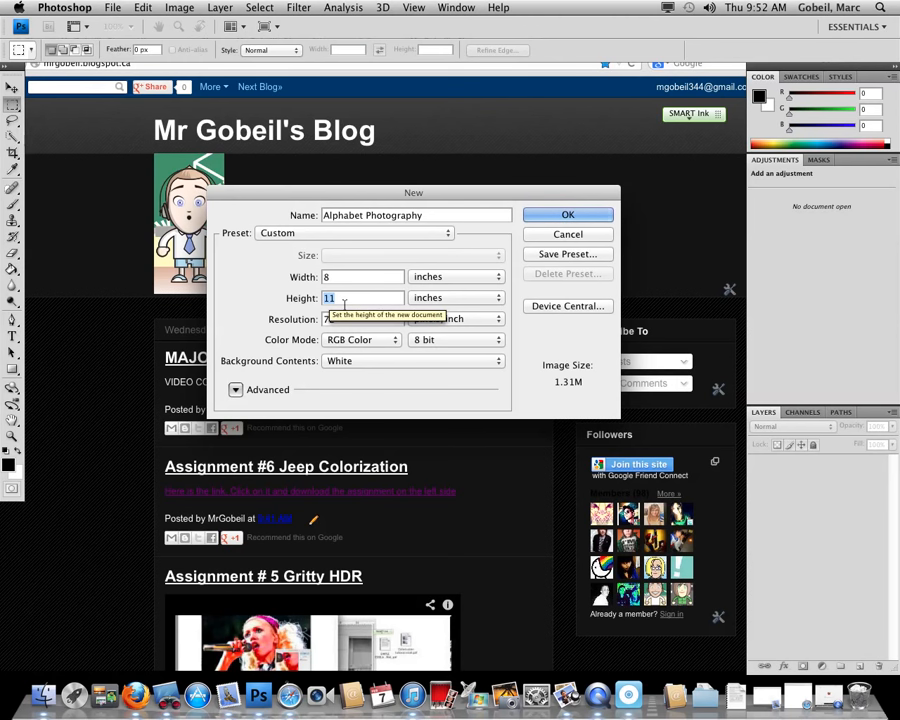
pyautogui.write('21')
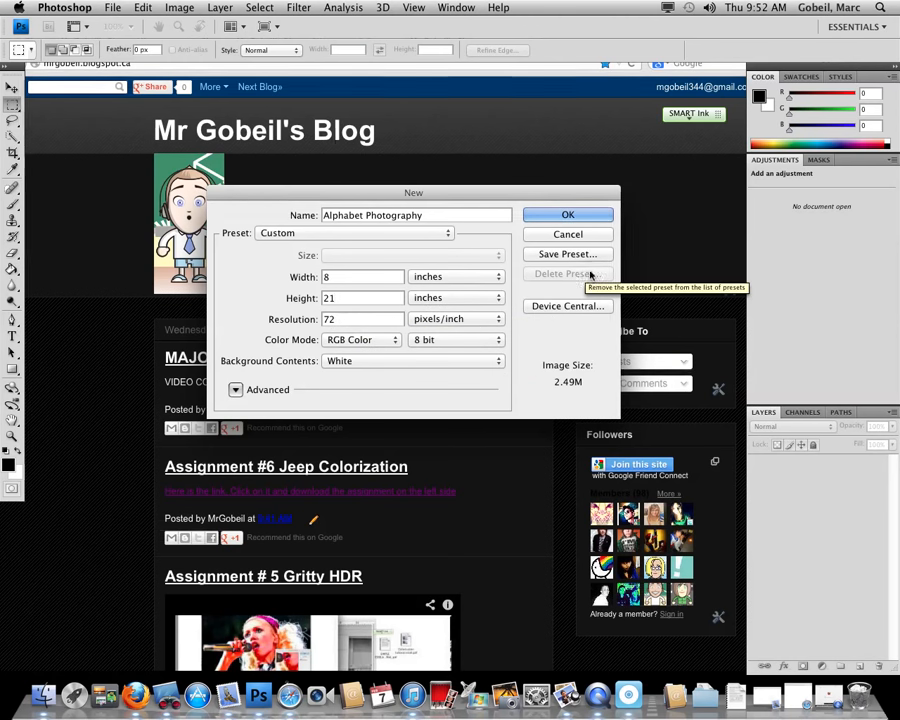
pyautogui.click(558, 215)
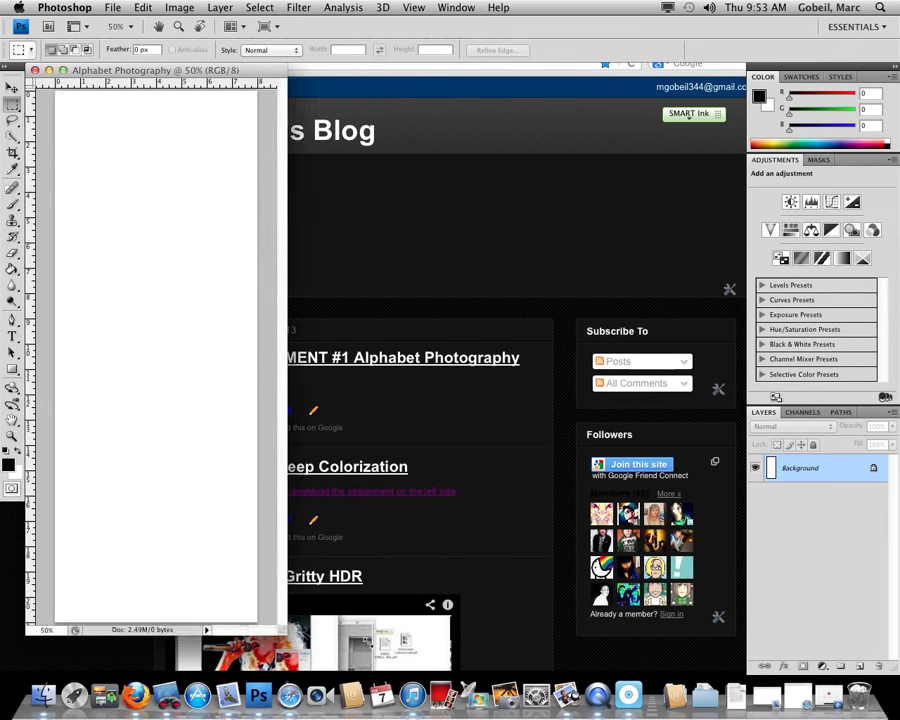
# Enlarge the document window and display the rulers with their units set to inches.
pyautogui.moveTo(286, 632); pyautogui.dragTo(408, 663)
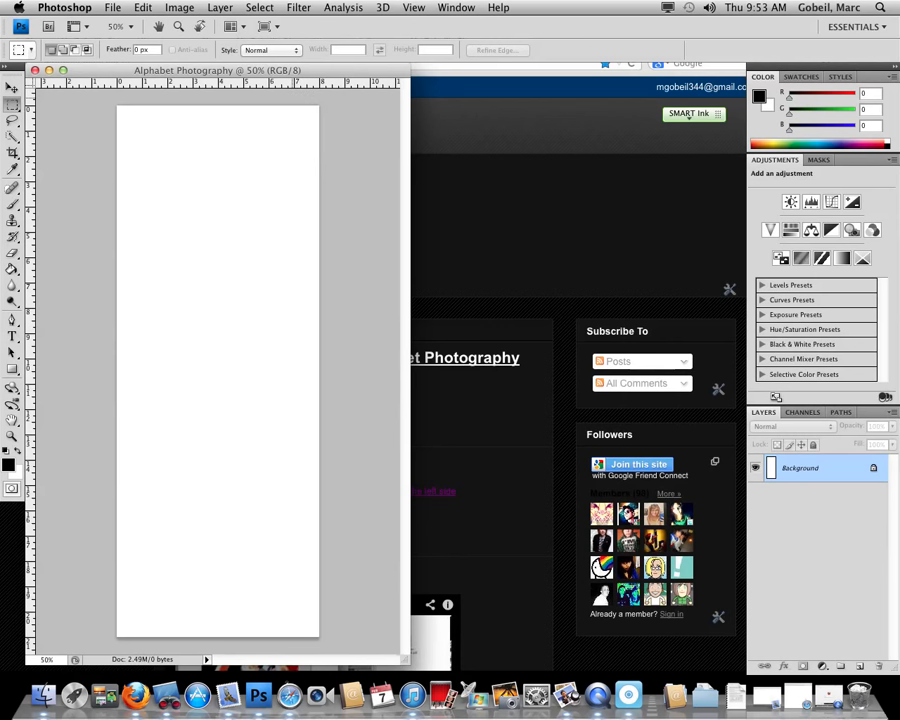
pyautogui.press('super+r')
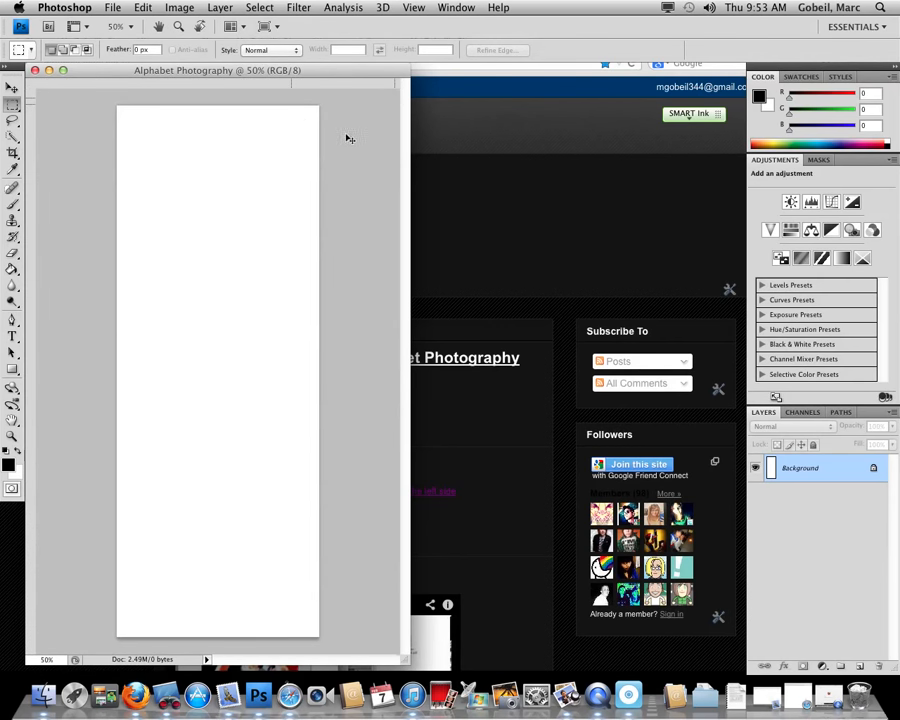
pyautogui.press('super+r')
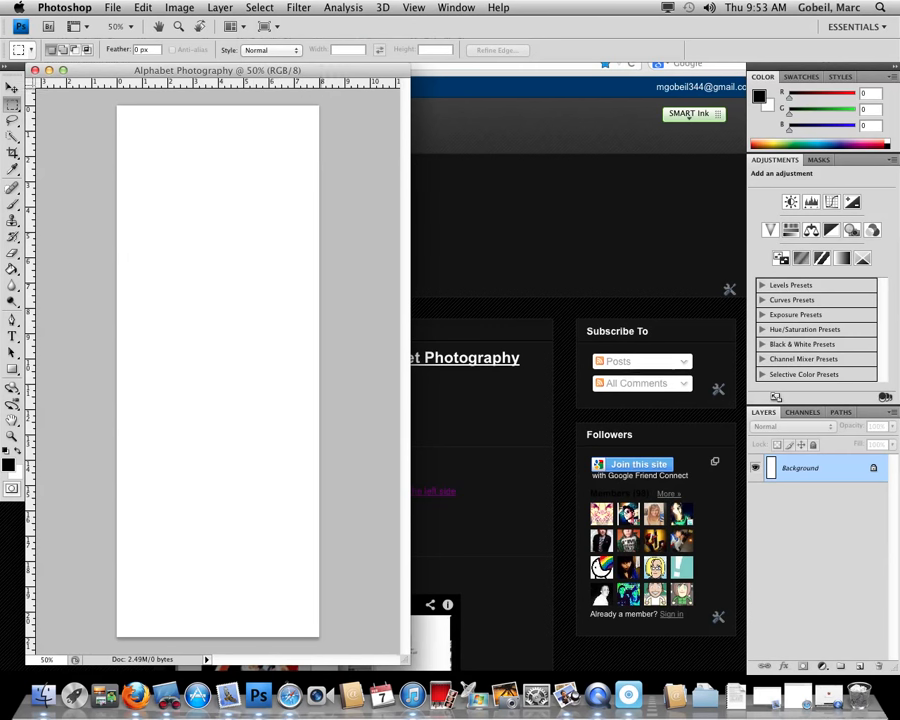
pyautogui.rightClick(308, 88)
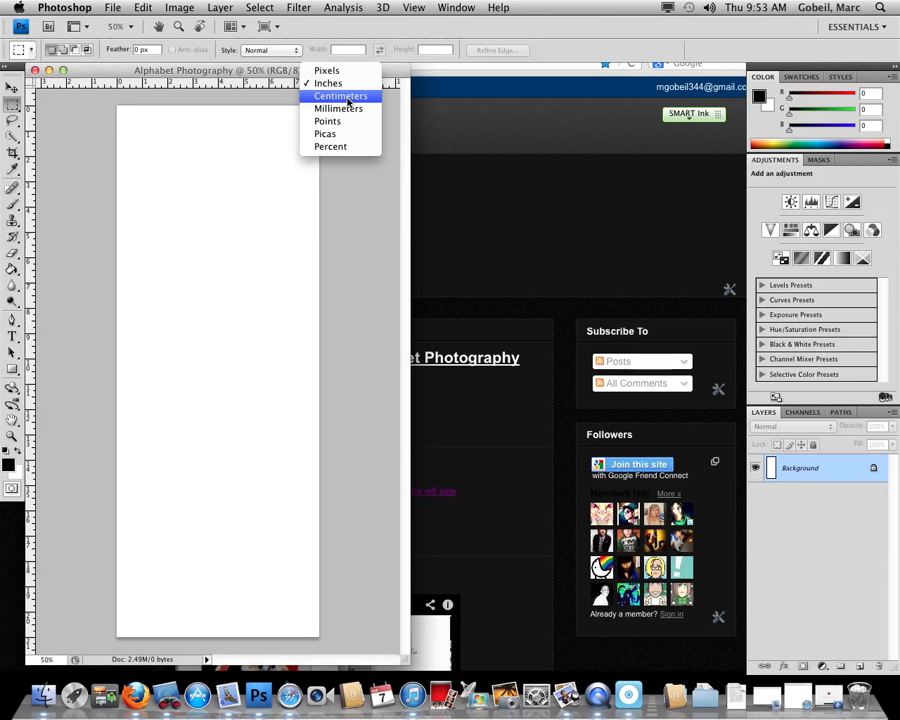
pyautogui.click(328, 85)
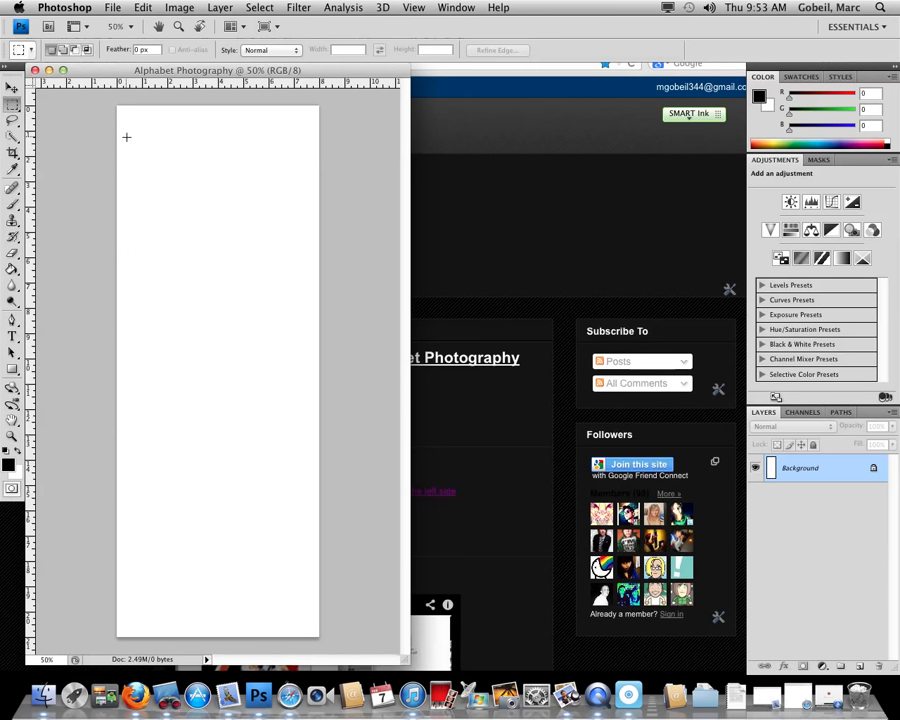
pyautogui.hotkey('ctrl', '+')
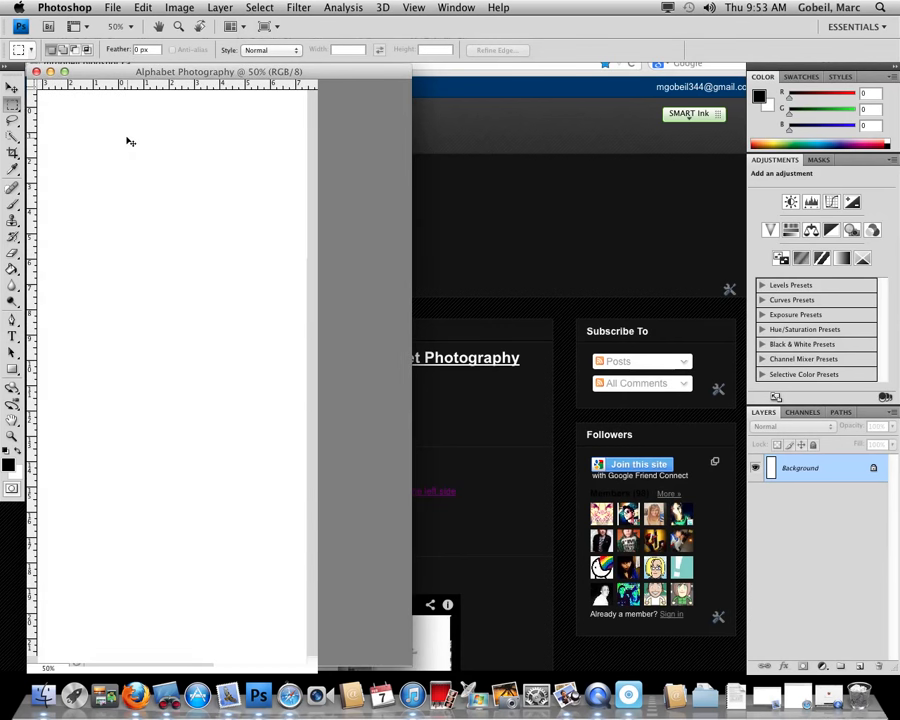
pyautogui.hotkey('ctrl', '+')
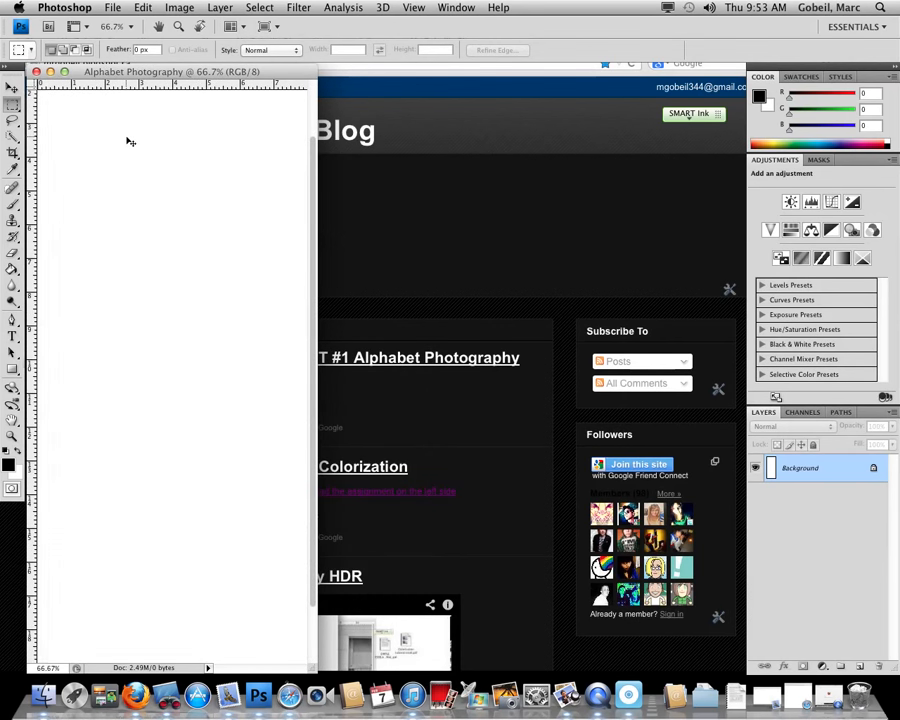
pyautogui.hotkey('ctrl', '-')
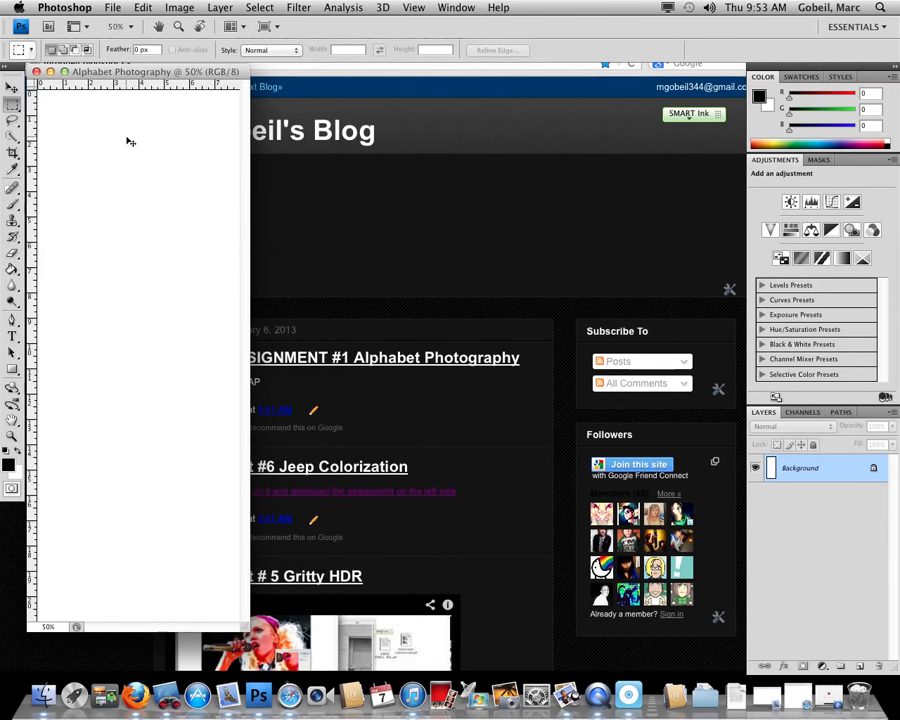
pyautogui.hotkey('ctrl', '-')
pyautogui.hotkey('ctrl', '-')
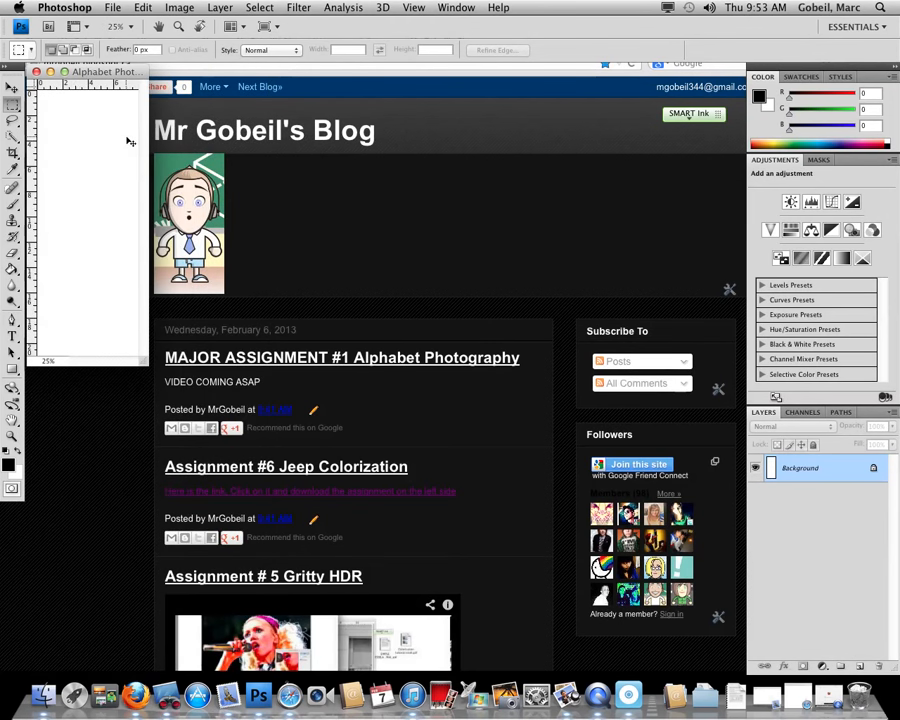
# Place a vertical guide at the 2-inch mark of the horizontal ruler, working at 300% magnification.
pyautogui.hotkey('ctrl', '+')
pyautogui.hotkey('ctrl', '+')
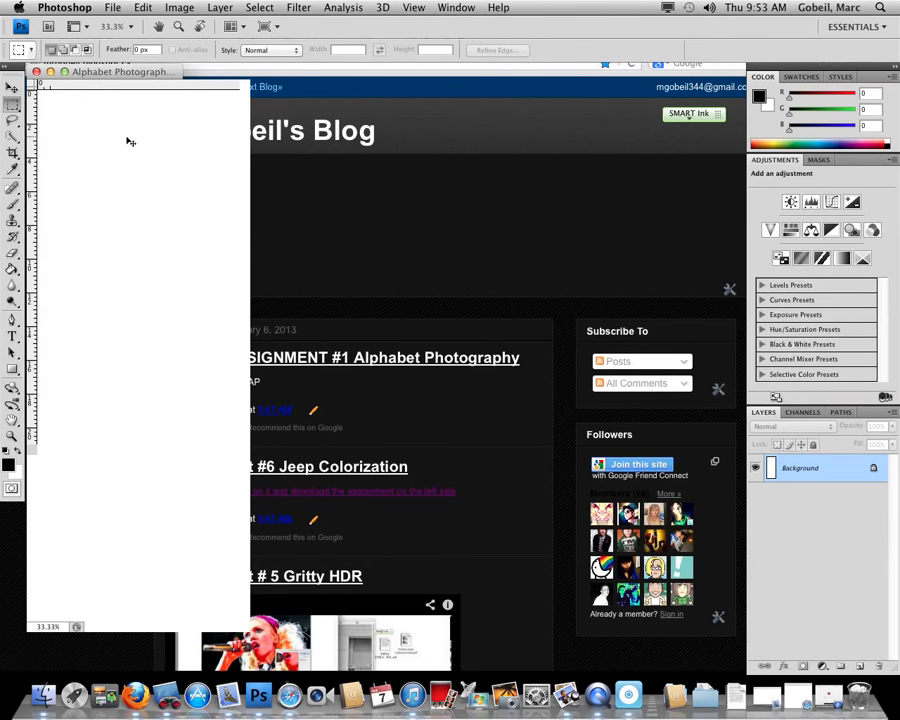
pyautogui.hotkey('ctrl', '+')
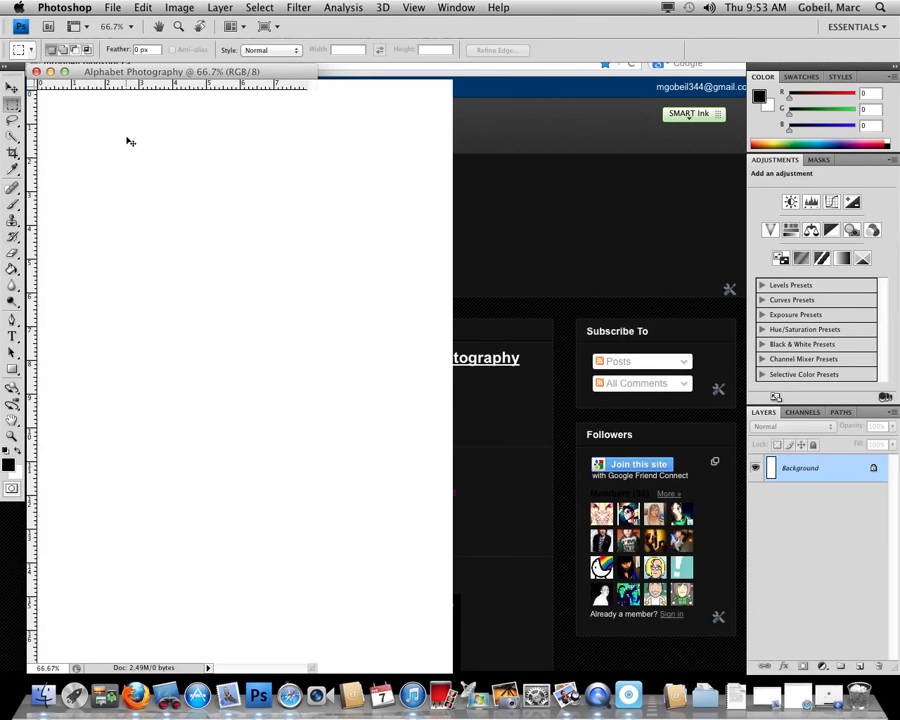
pyautogui.hotkey('ctrl', '+')
pyautogui.hotkey('ctrl', '+')
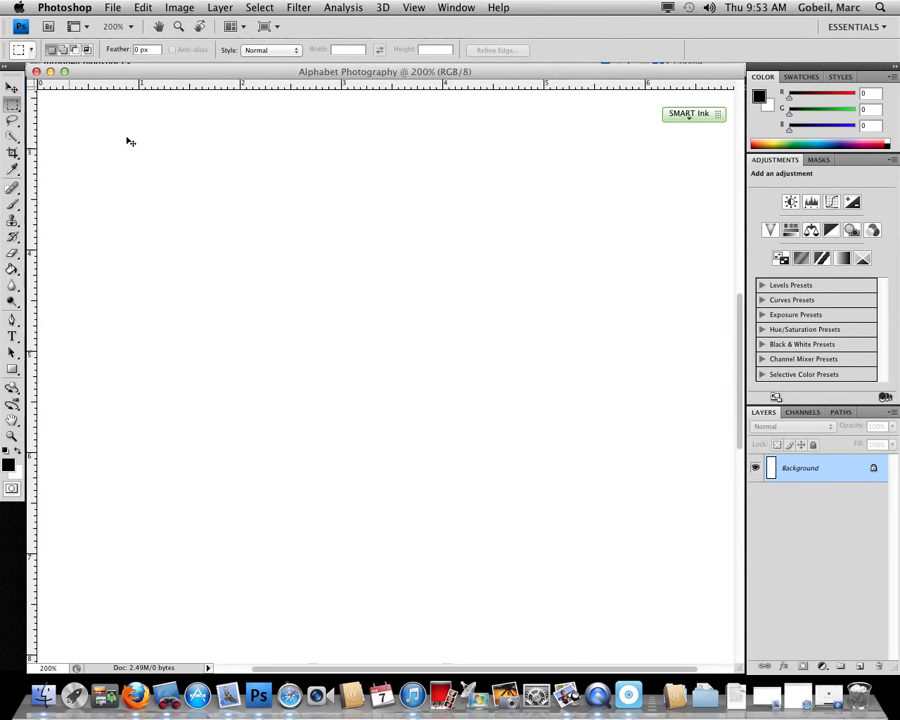
pyautogui.hotkey('ctrl', '+')
pyautogui.hotkey('ctrl', '+')
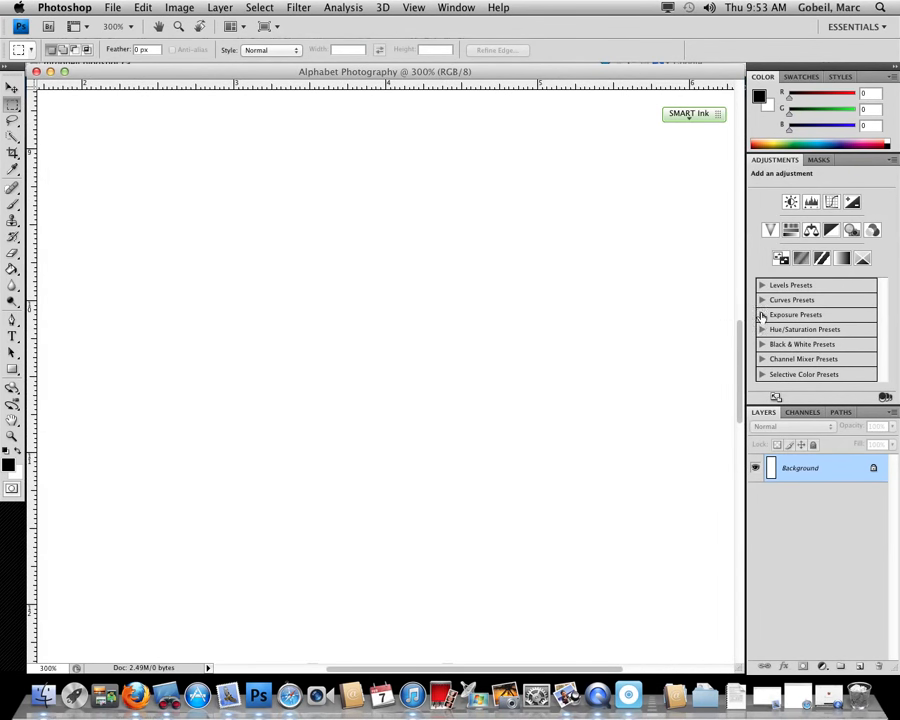
pyautogui.click(740, 178)
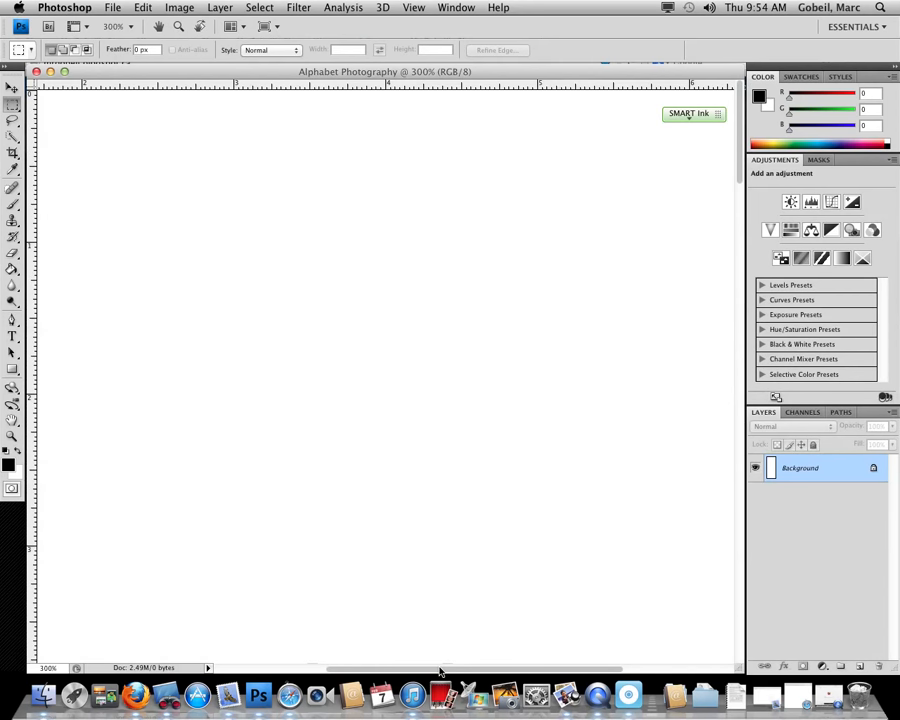
pyautogui.moveTo(383, 663); pyautogui.dragTo(115, 643)
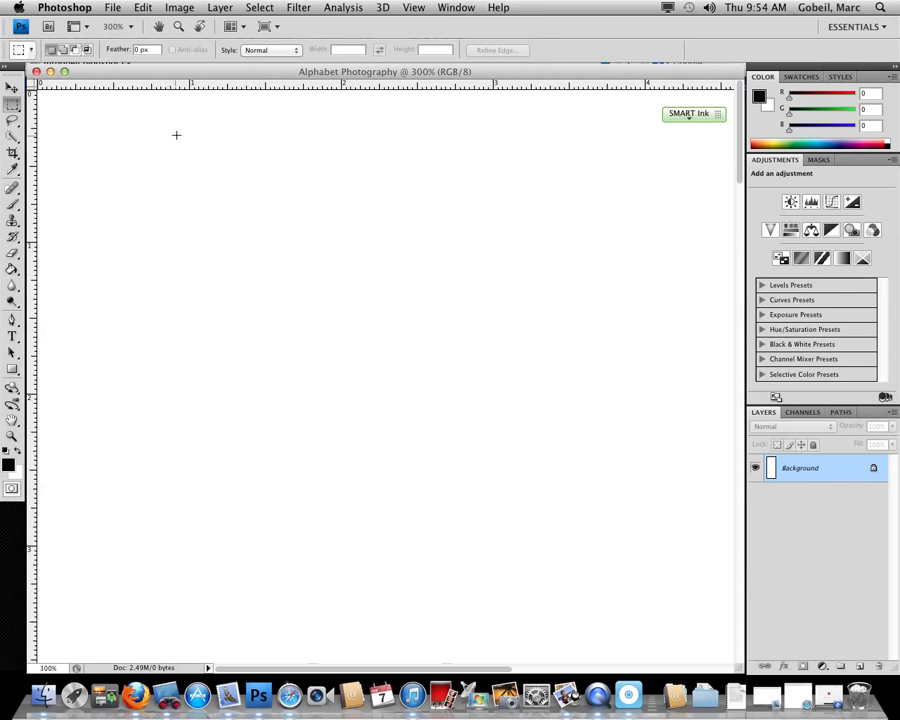
pyautogui.click(13, 88)
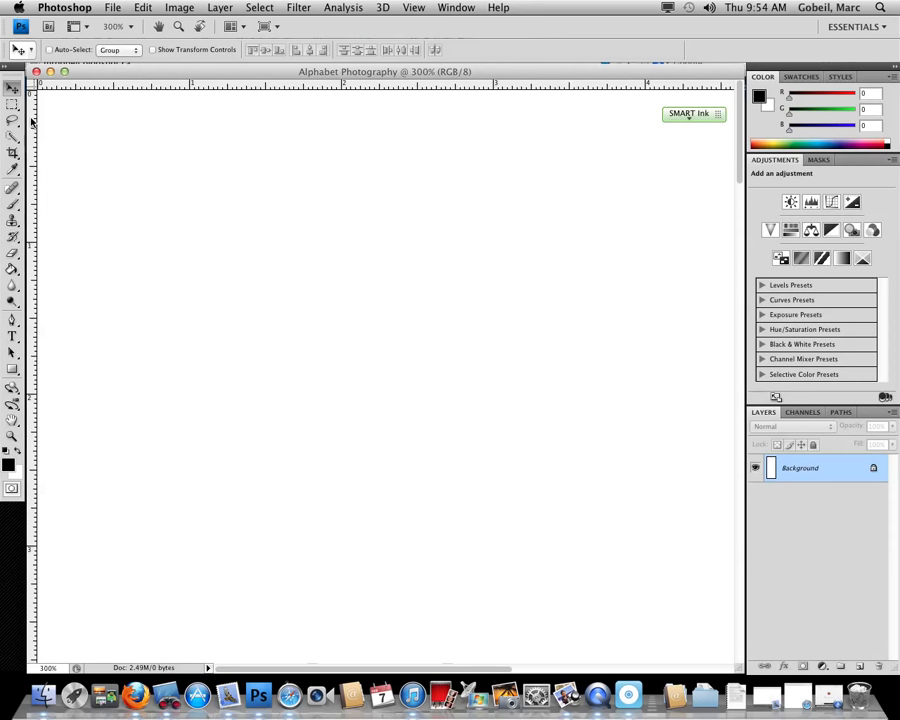
pyautogui.moveTo(33, 121); pyautogui.dragTo(341, 132)
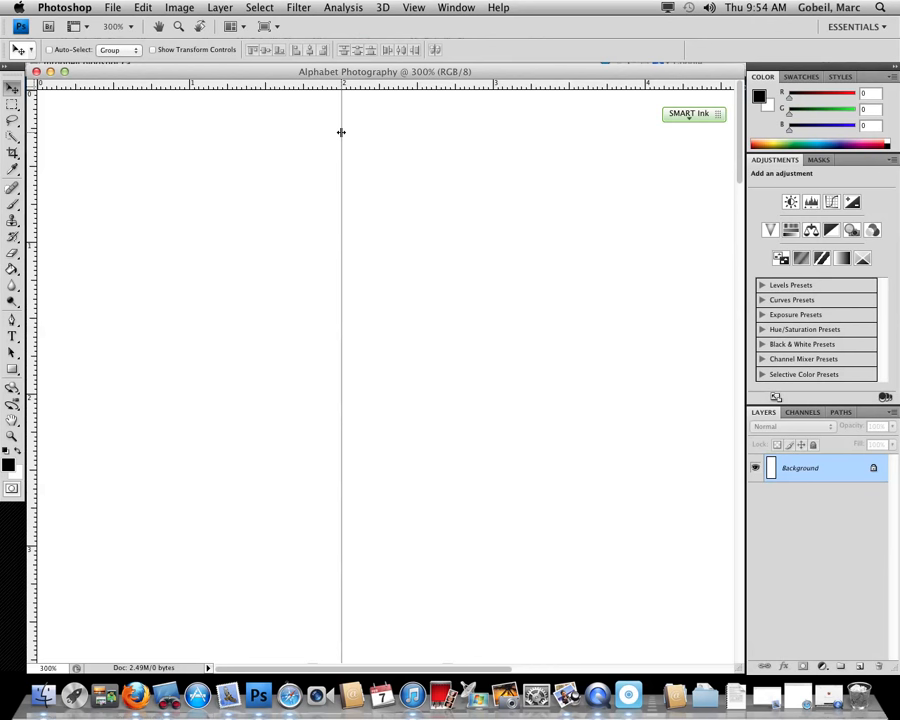
pyautogui.moveTo(341, 132); pyautogui.dragTo(340, 129)
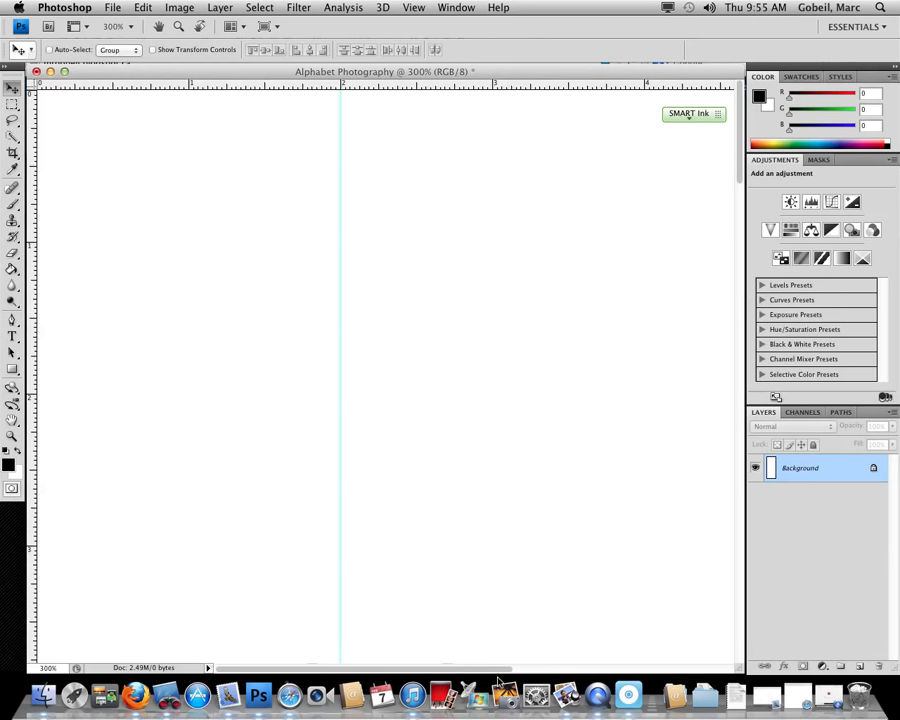
# Place a second vertical guide at the 4-inch mark of the horizontal ruler.
pyautogui.hscroll(5, 352, 84)
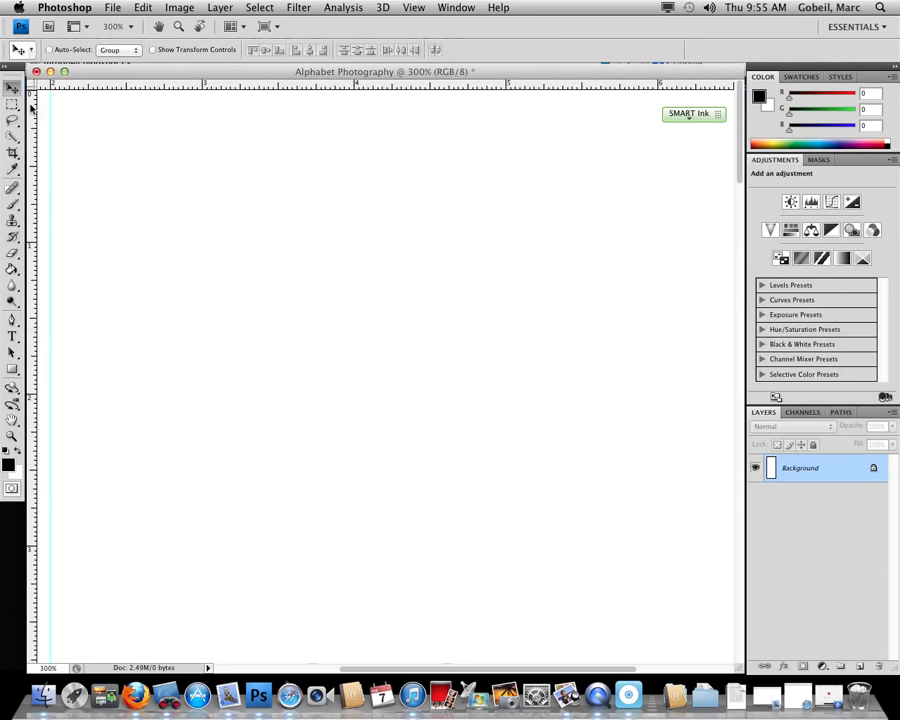
pyautogui.moveTo(37, 104)
pyautogui.mouseDown()
pyautogui.moveTo(283, 139)
pyautogui.moveTo(355, 116)
pyautogui.mouseUp()
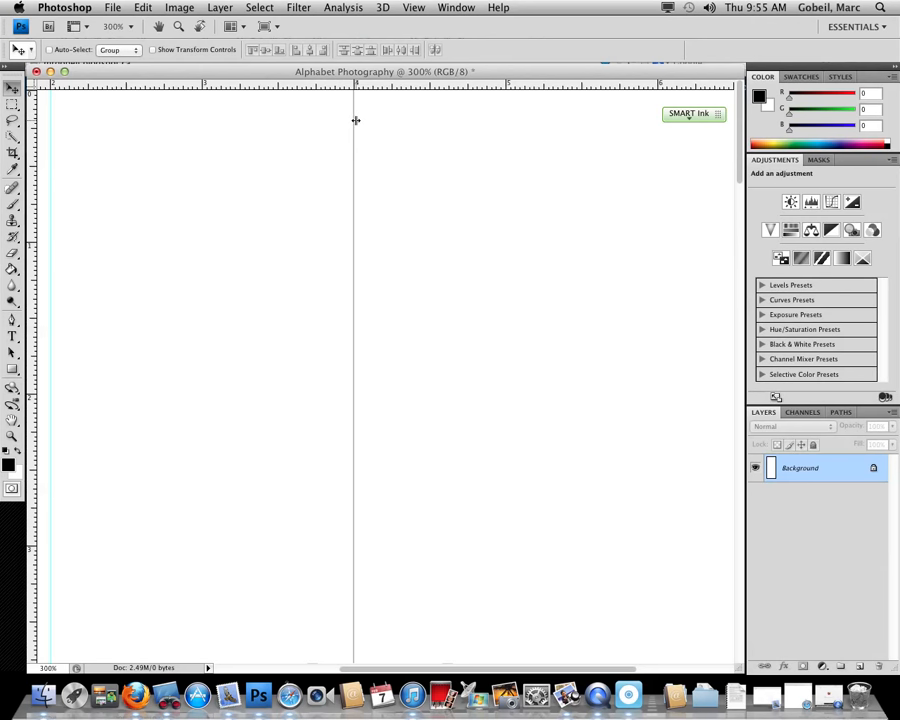
pyautogui.moveTo(354, 120); pyautogui.dragTo(353, 122)
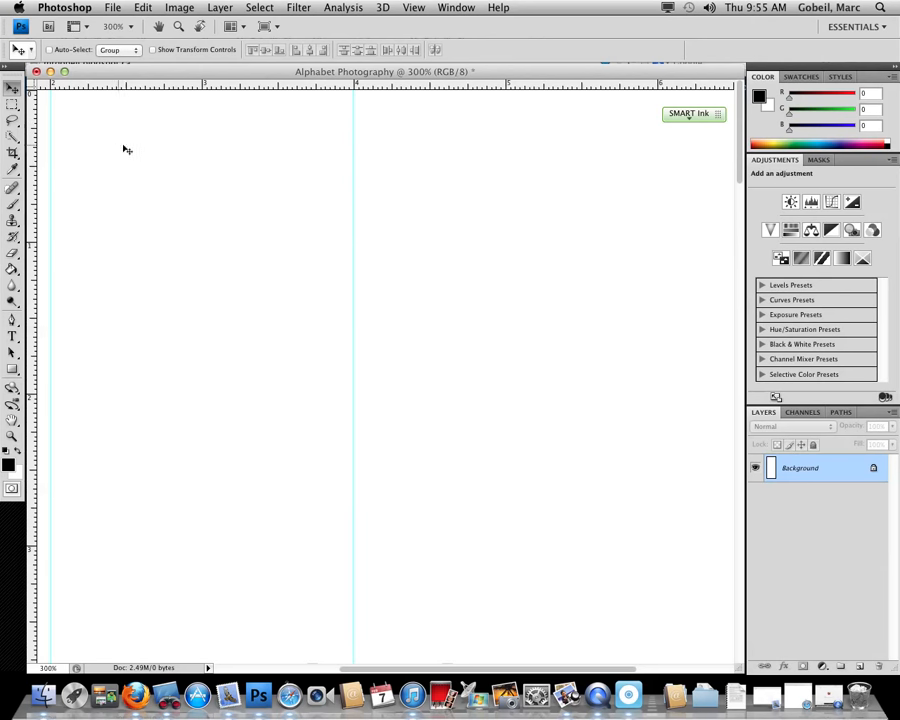
# Place a third vertical guide at the 6-inch mark of the horizontal ruler.
pyautogui.hscroll(1, 405, 672)
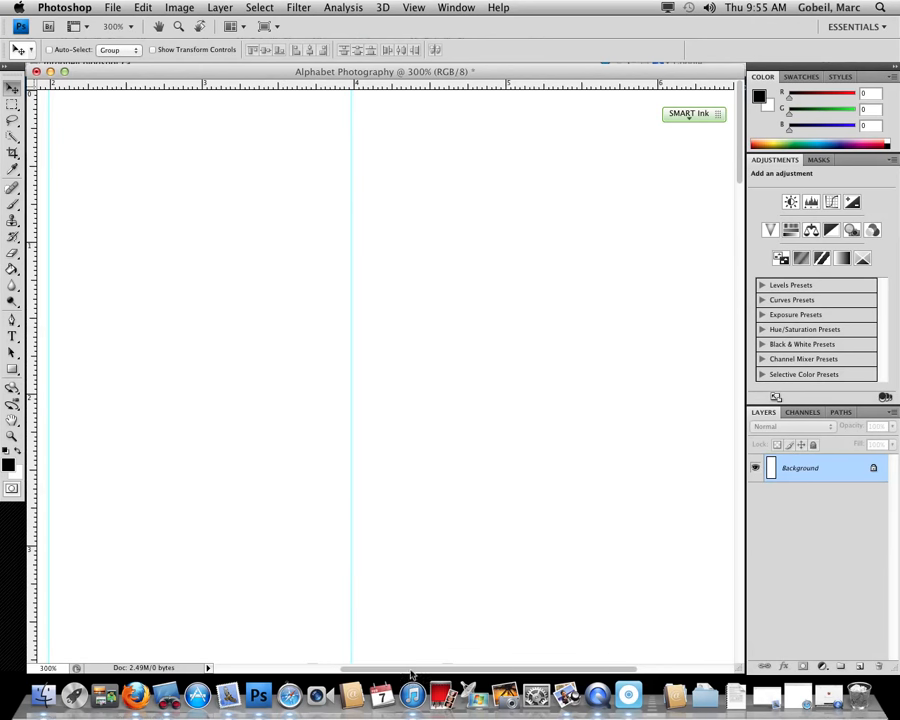
pyautogui.hscroll(5, 455, 681)
pyautogui.hscroll(1, 508, 684)
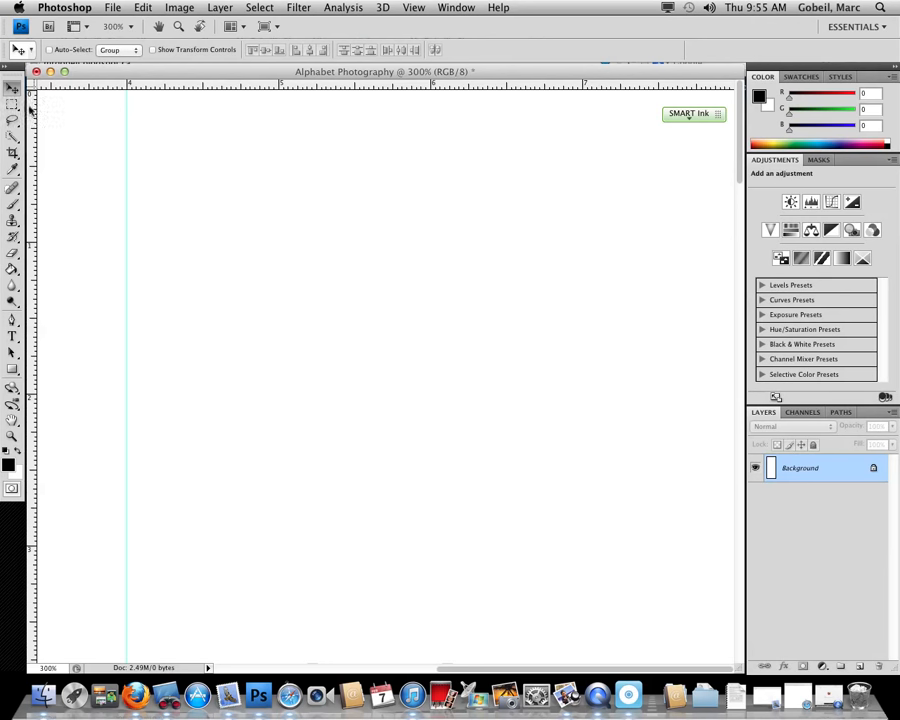
pyautogui.moveTo(34, 106); pyautogui.dragTo(431, 134)
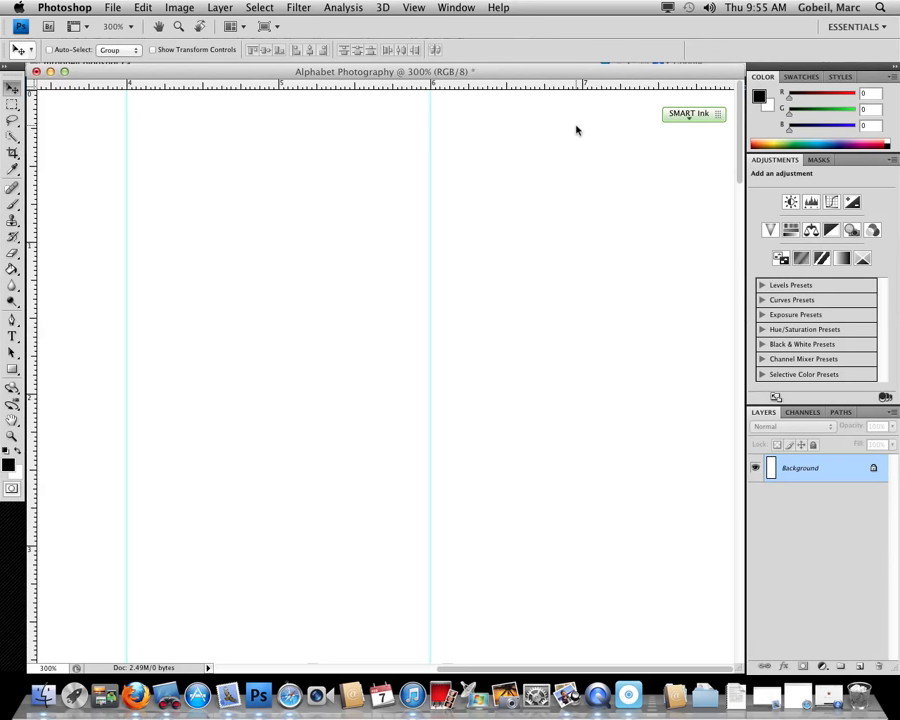
pyautogui.press('super+minus')
pyautogui.press('super+minus')
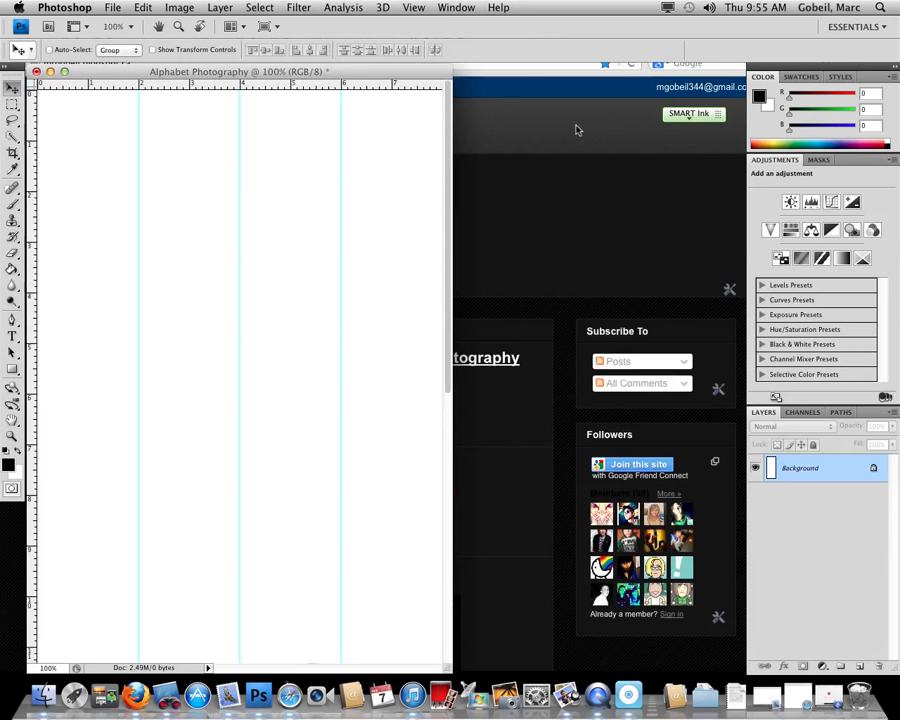
# Place a horizontal guide at the 3-inch mark of the vertical ruler, working at 200% magnification.
pyautogui.press('super+minus')
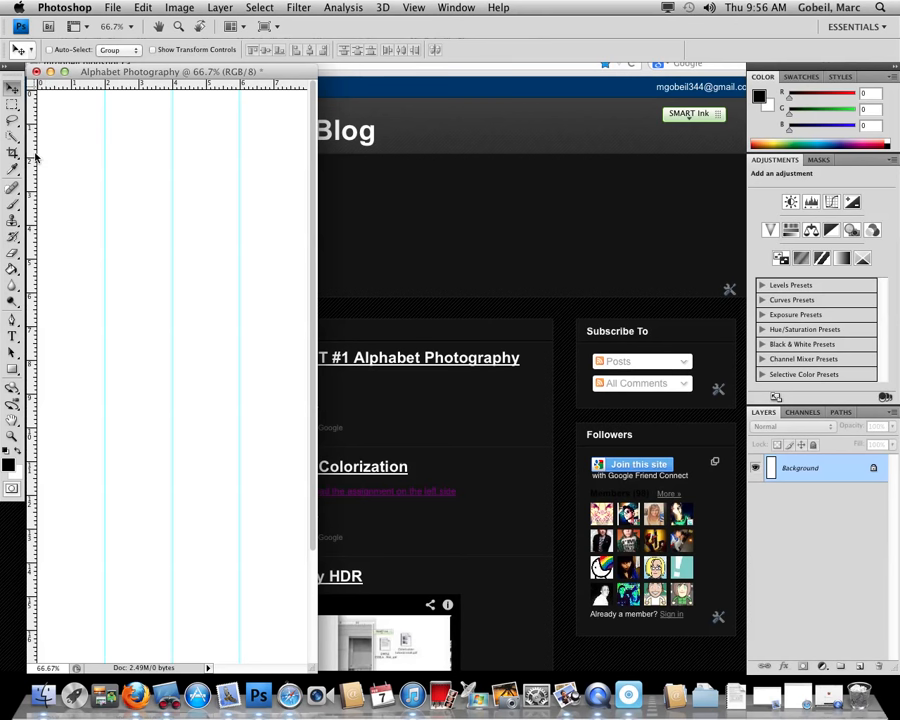
pyautogui.press('super+equal')
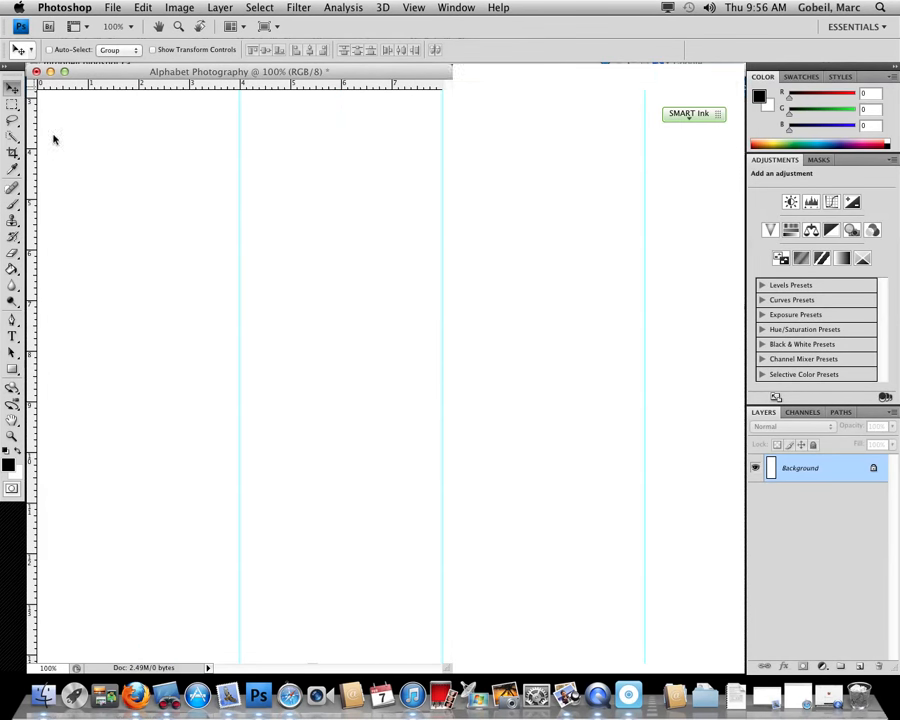
pyautogui.press('super+equal')
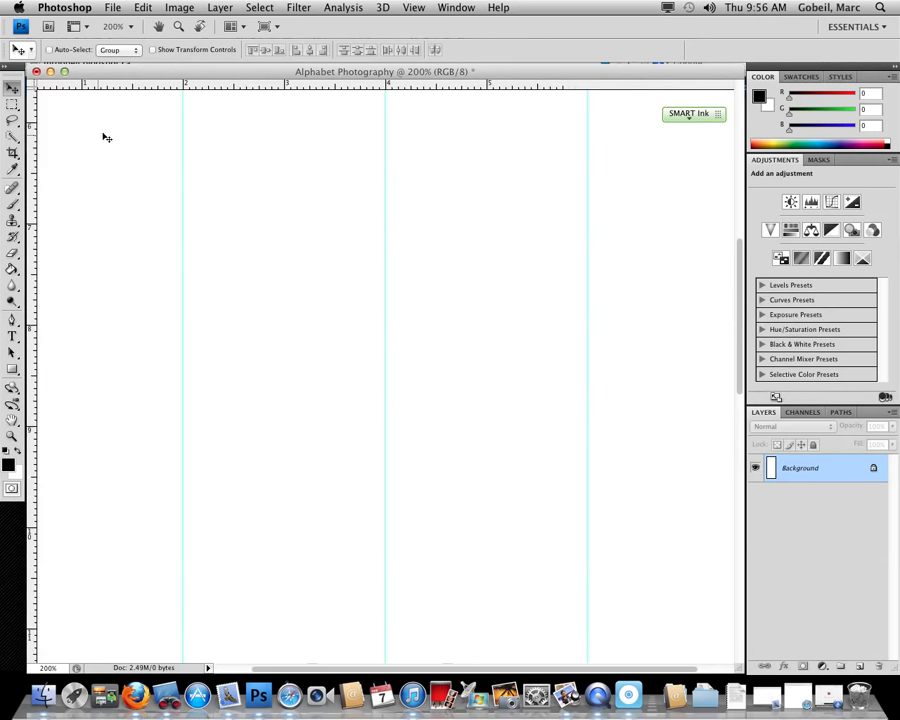
pyautogui.scroll(-2, 144, 162)
pyautogui.scroll(-2, 92, 150)
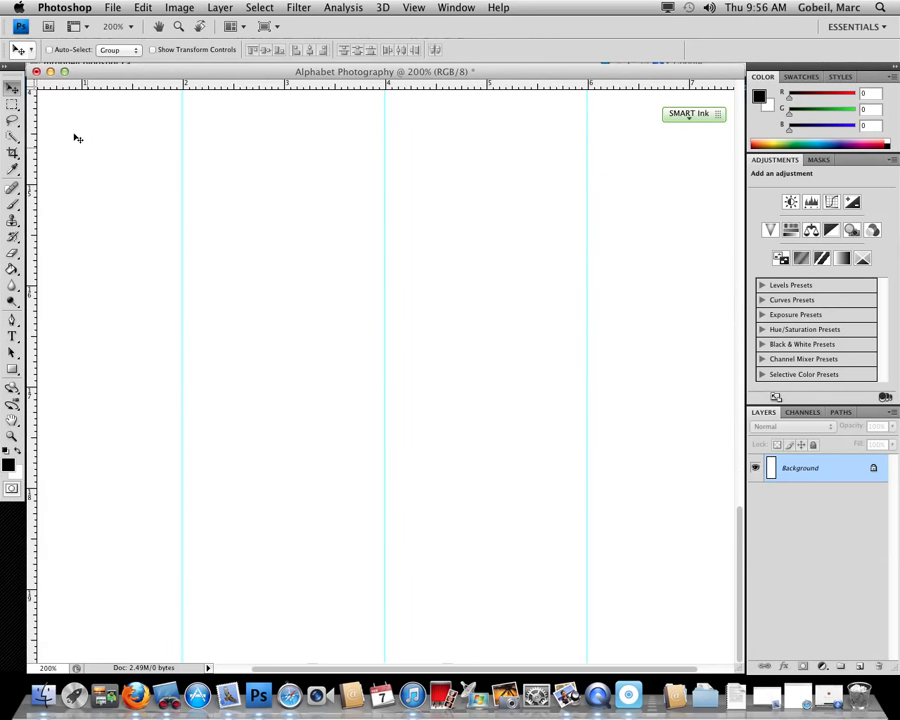
pyautogui.scroll(-2, 76, 136)
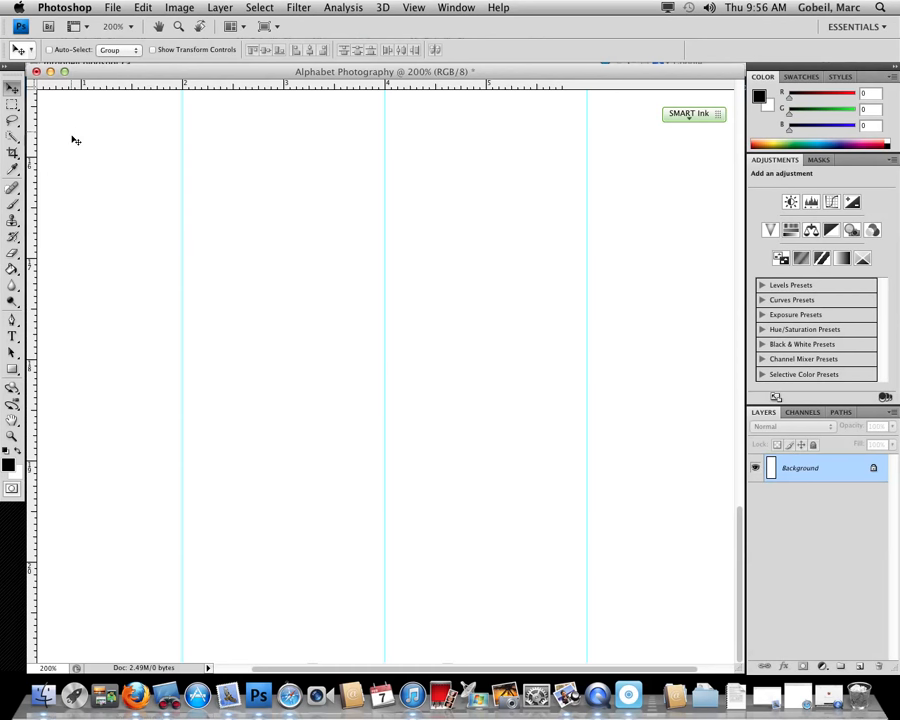
pyautogui.scroll(-3, 74, 142)
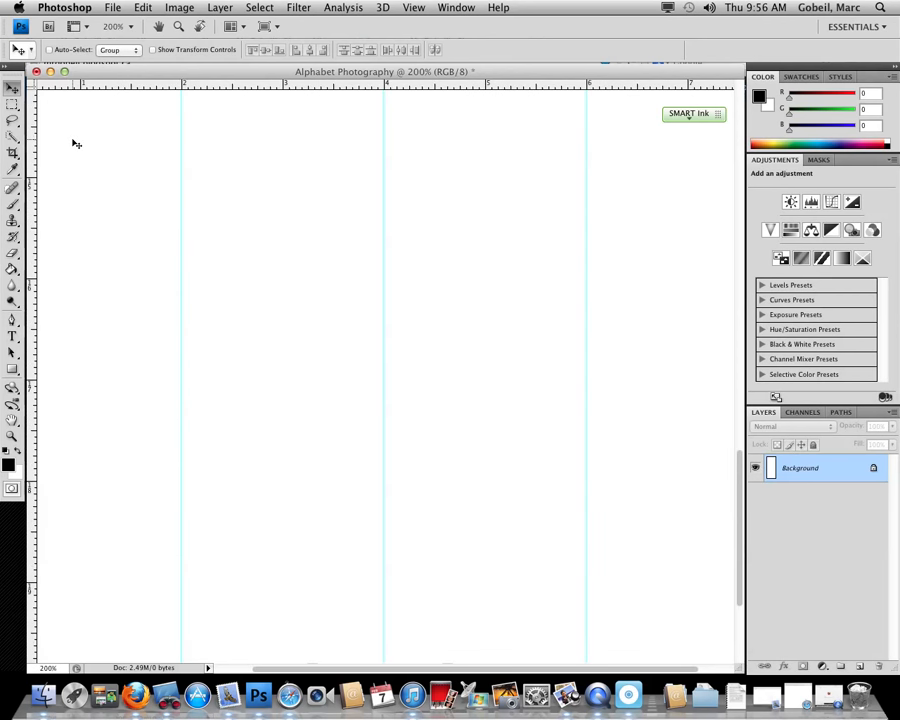
pyautogui.scroll(5, 74, 140)
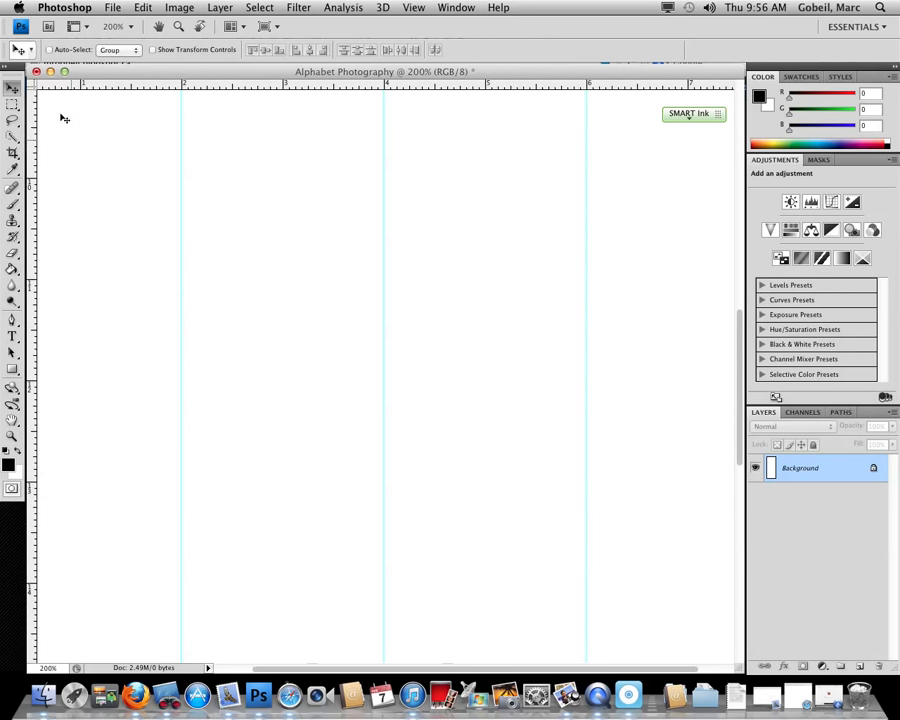
pyautogui.scroll(5, 64, 118)
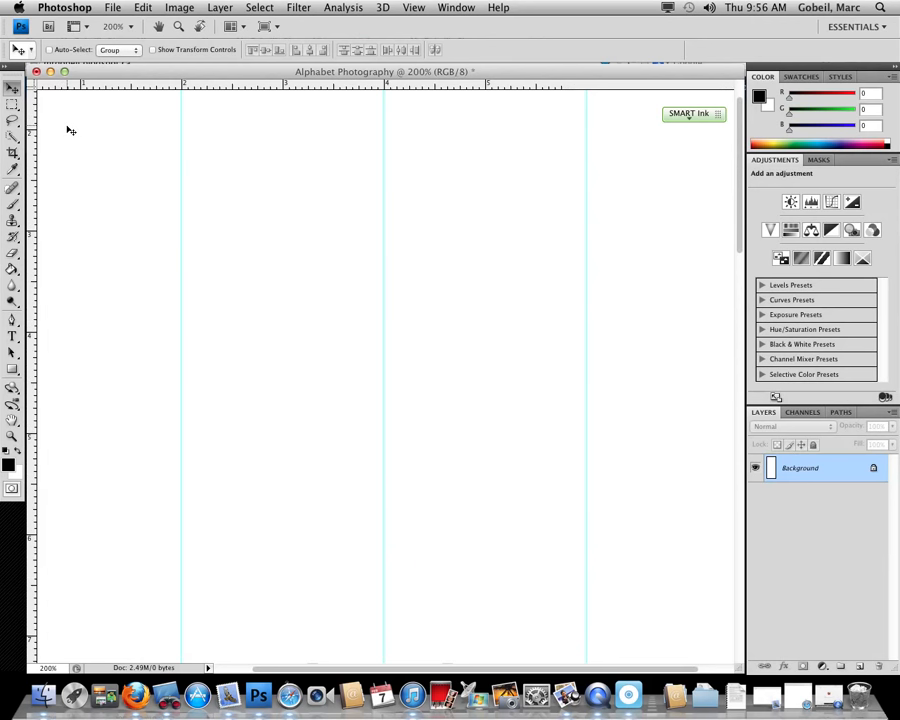
pyautogui.scroll(1, 70, 130)
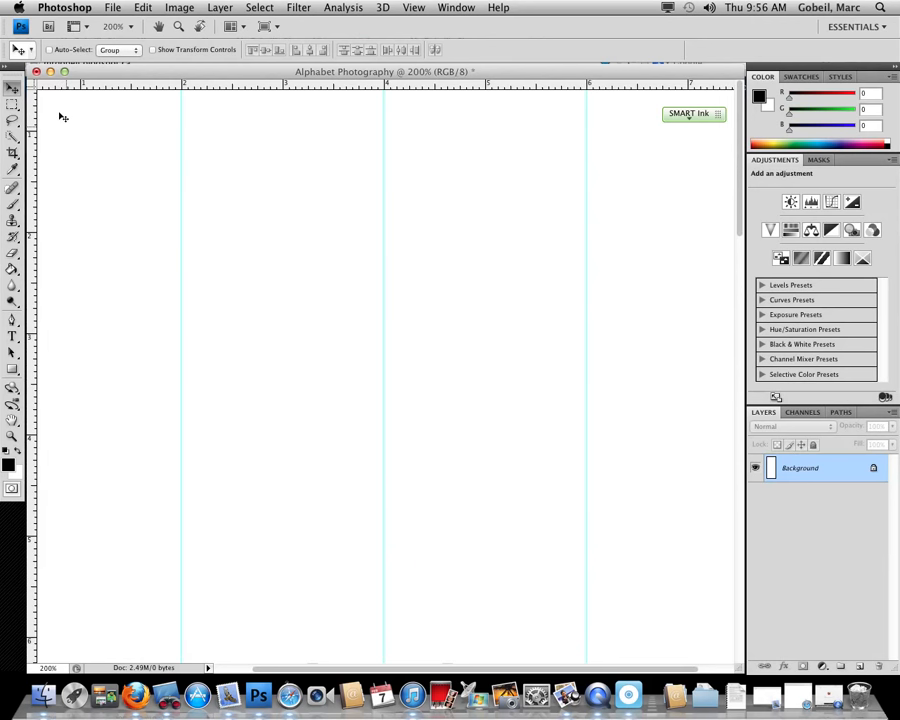
pyautogui.scroll(3, 114, 88)
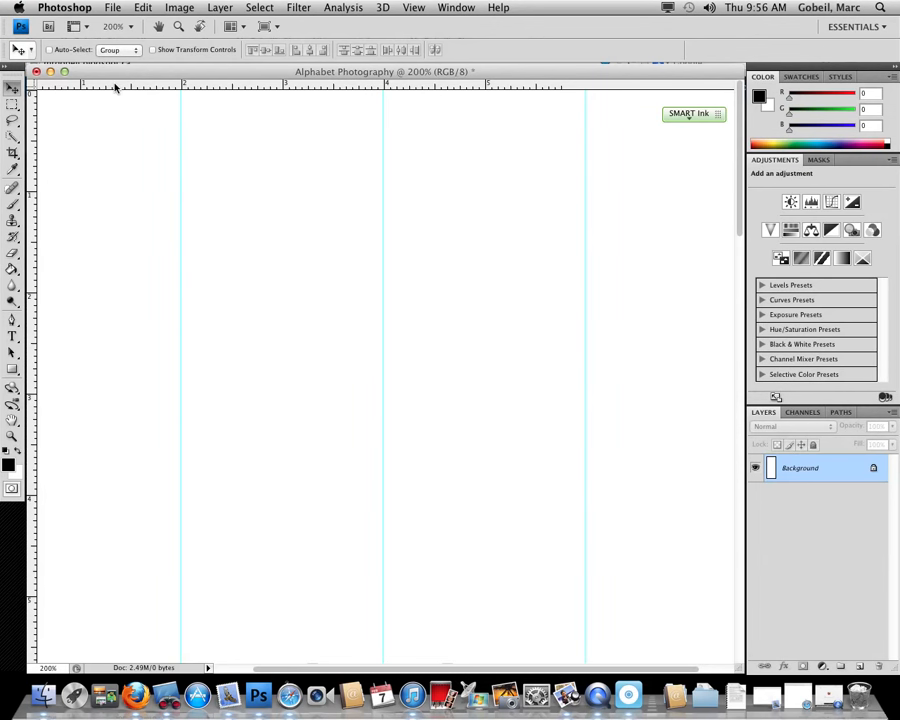
pyautogui.hscroll(-2, 118, 88)
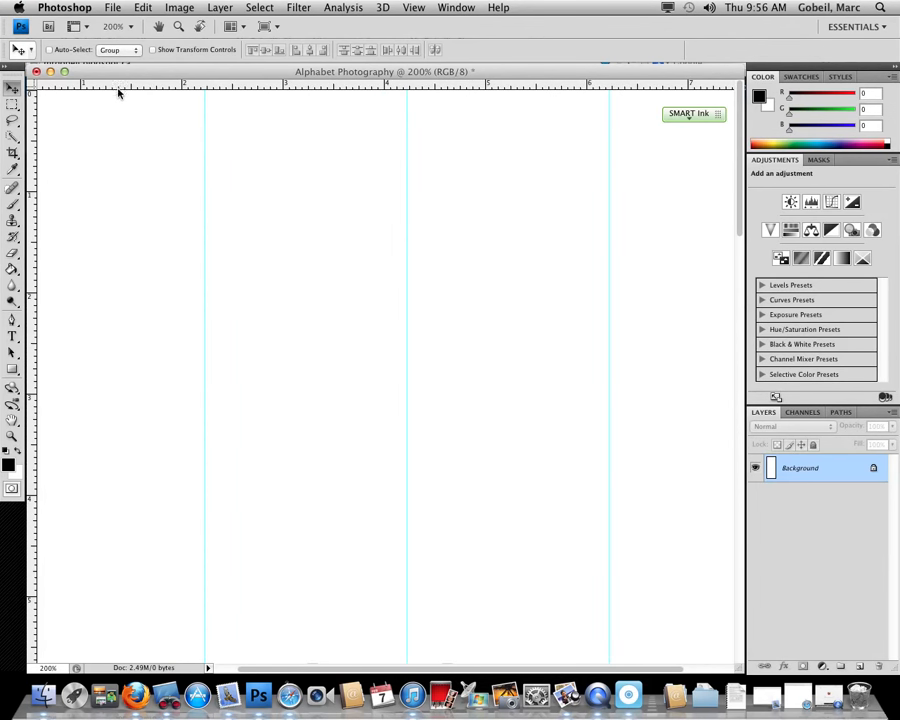
pyautogui.hscroll(-2, 119, 100)
pyautogui.hscroll(-1, 116, 155)
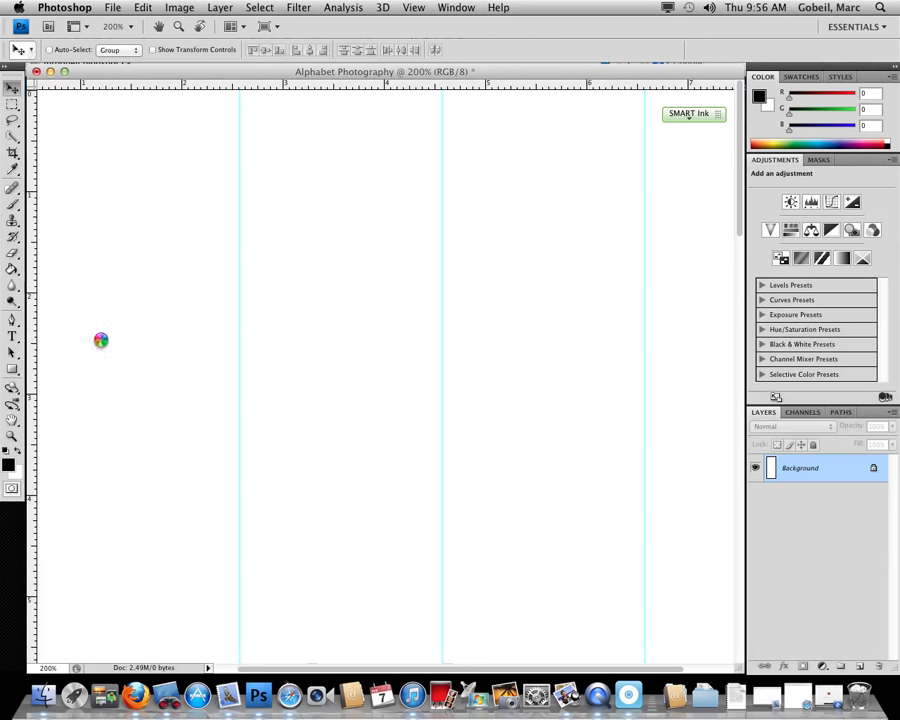
pyautogui.moveTo(100, 340); pyautogui.dragTo(108, 393)
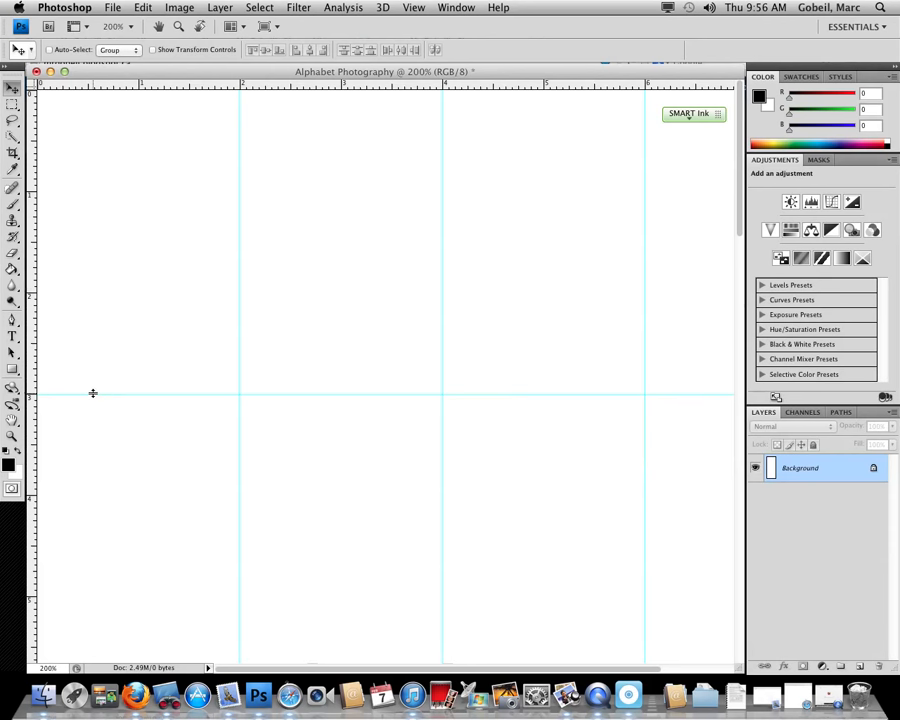
# Place a second horizontal guide at the 6-inch mark of the vertical ruler.
pyautogui.scroll(-2, 104, 294)
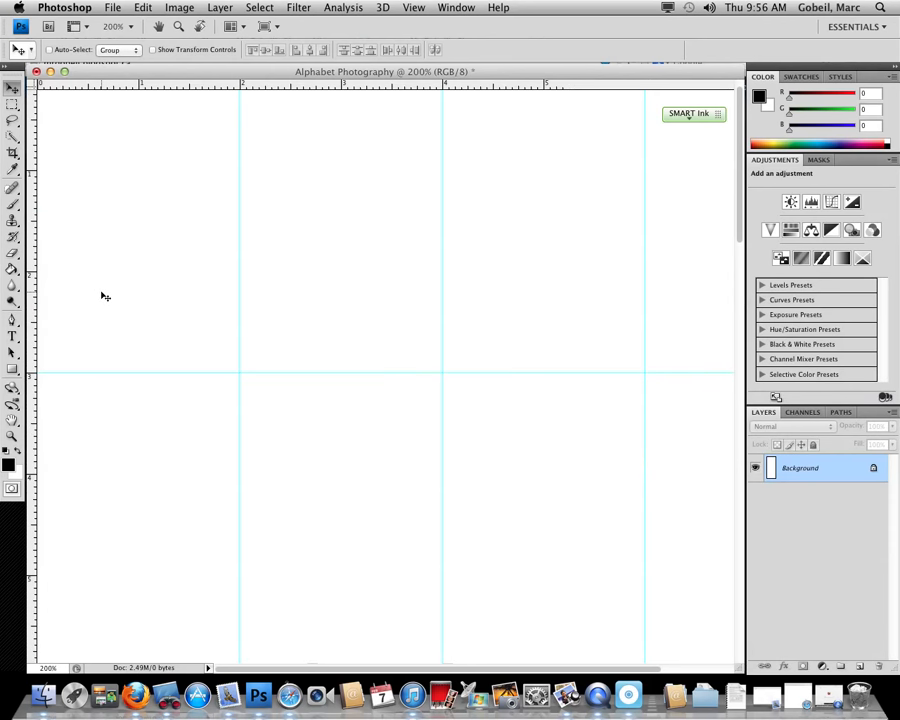
pyautogui.scroll(2, 105, 297)
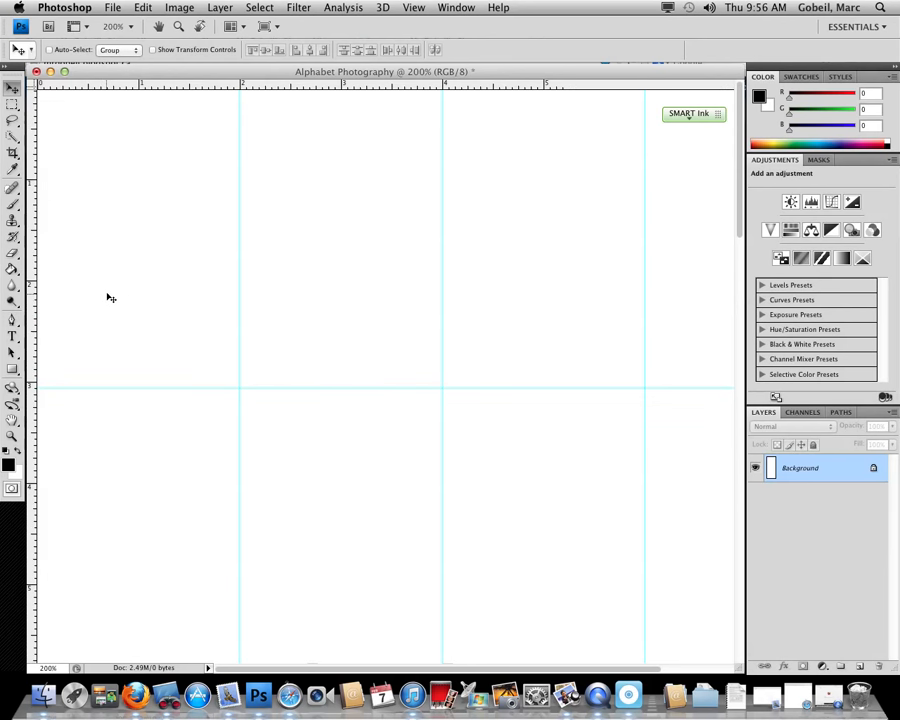
pyautogui.scroll(-13, 111, 297)
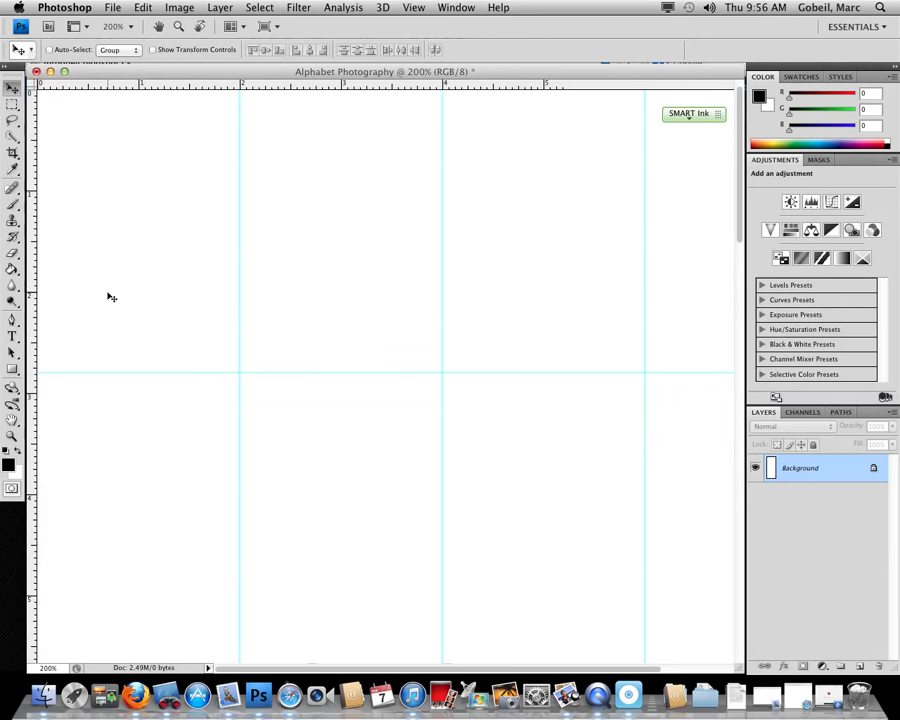
pyautogui.scroll(-5, 111, 297)
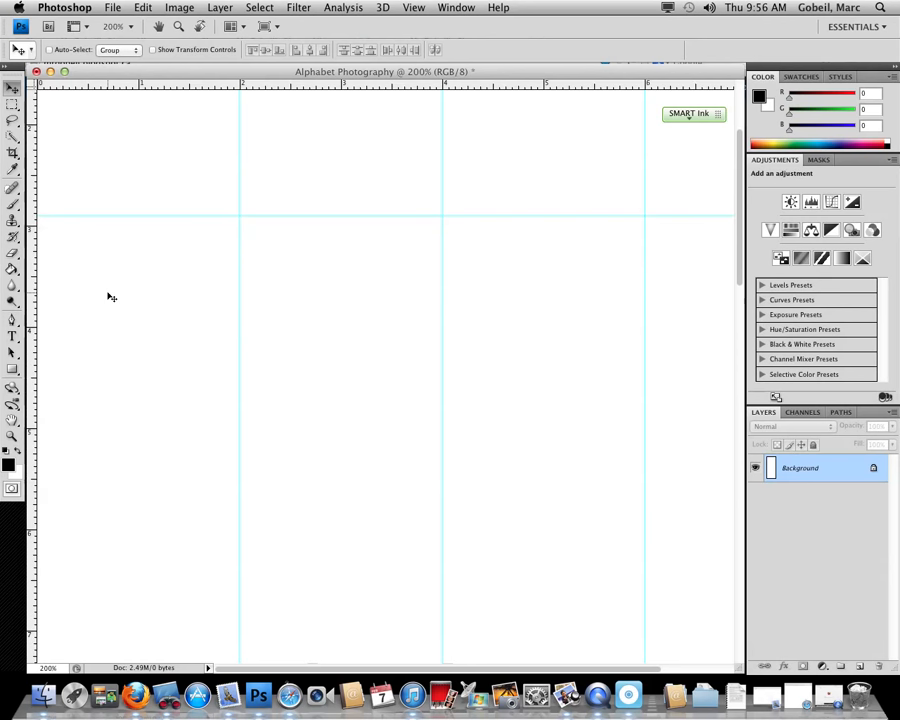
pyautogui.scroll(-11, 111, 297)
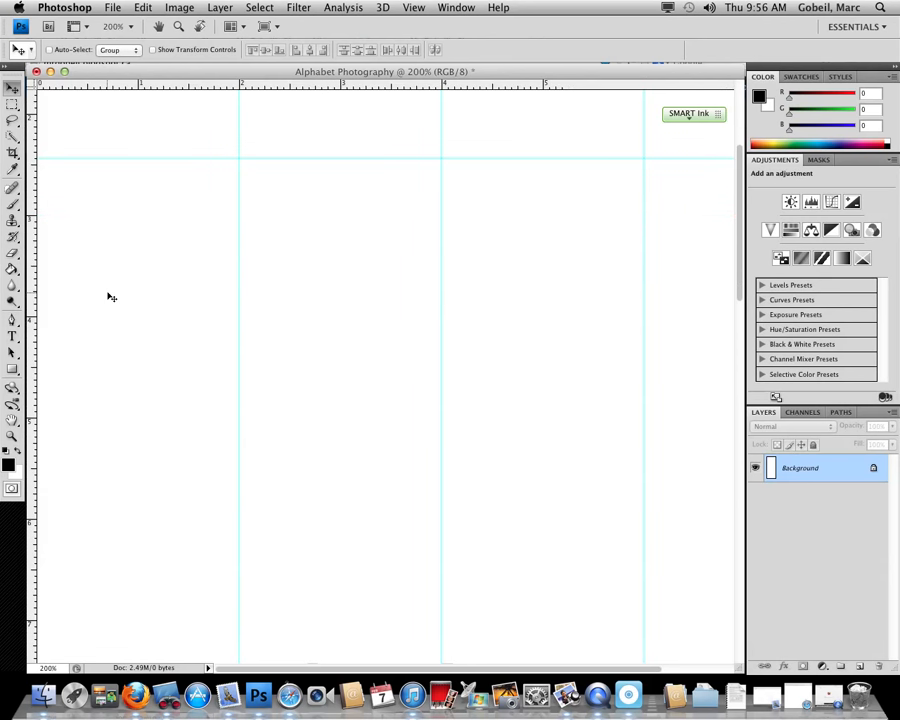
pyautogui.scroll(-4, 111, 295)
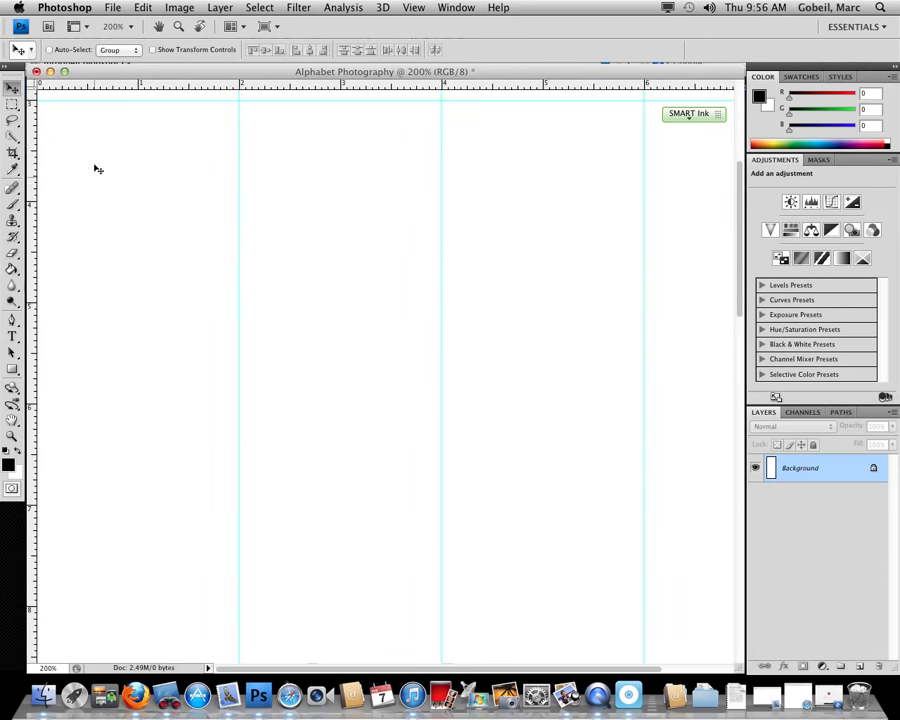
pyautogui.moveTo(93, 87); pyautogui.dragTo(127, 404)
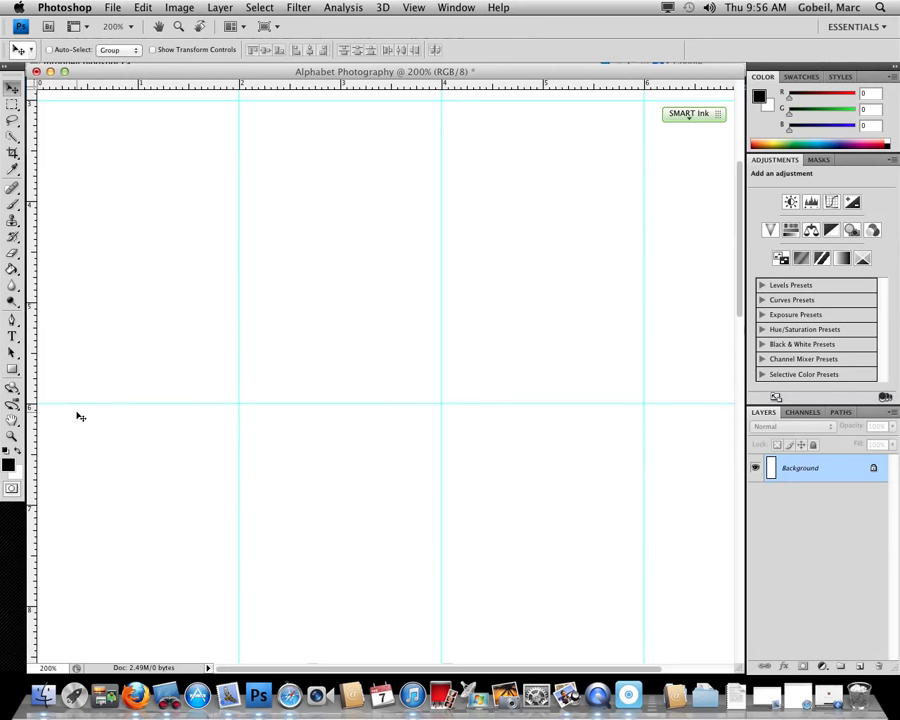
# Place a third horizontal guide at the 9-inch mark of the vertical ruler, working at 66.7% magnification.
pyautogui.press('super+minus')
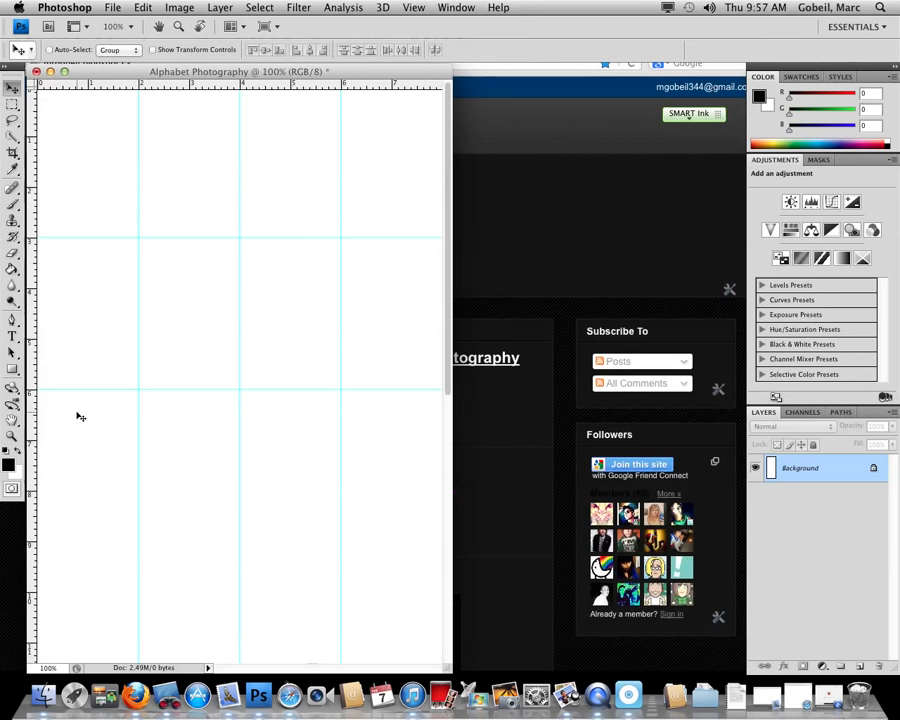
pyautogui.press('super+minus')
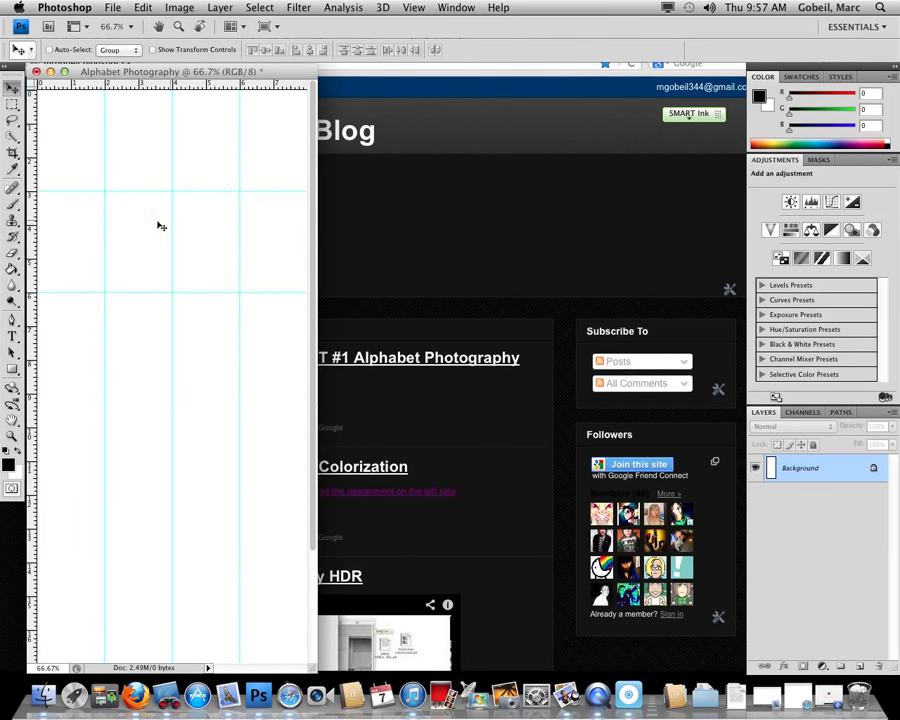
pyautogui.scroll(-3, 145, 208)
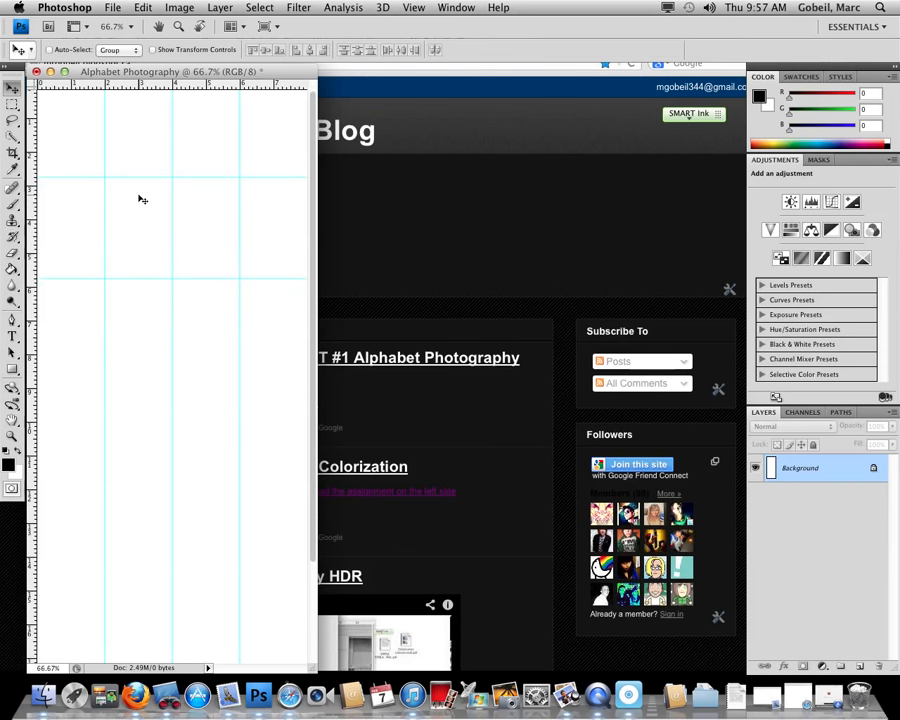
pyautogui.scroll(-5, 48, 256)
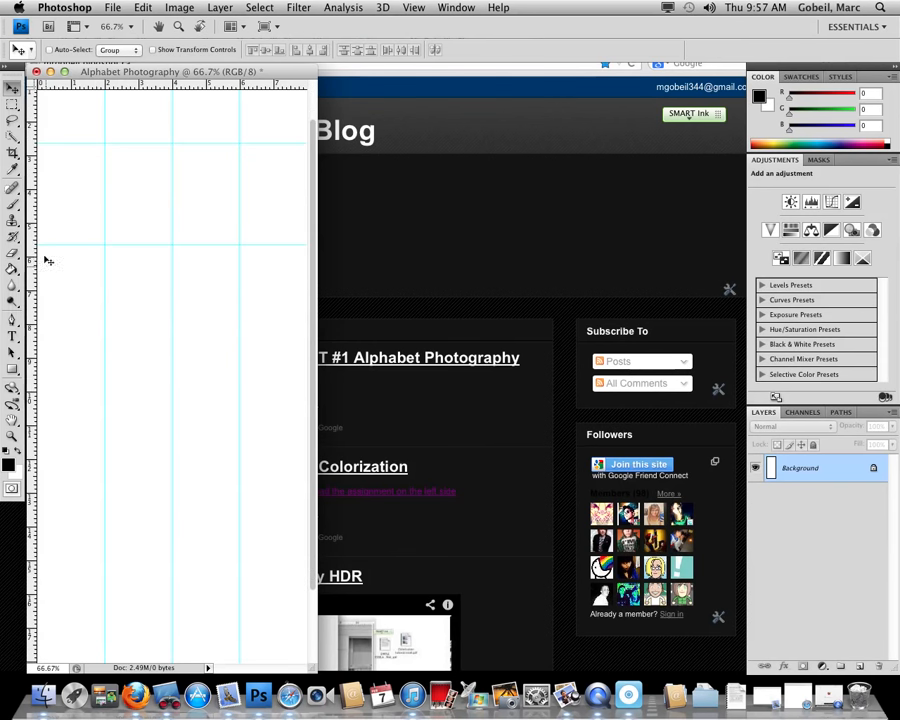
pyautogui.scroll(-2, 64, 90)
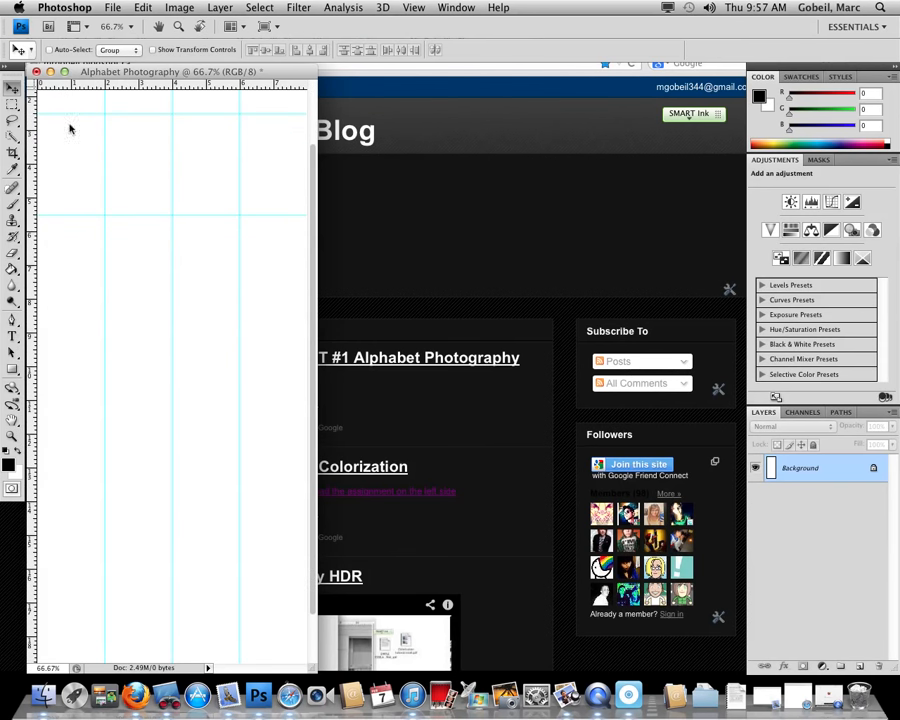
pyautogui.scroll(-7, 80, 230)
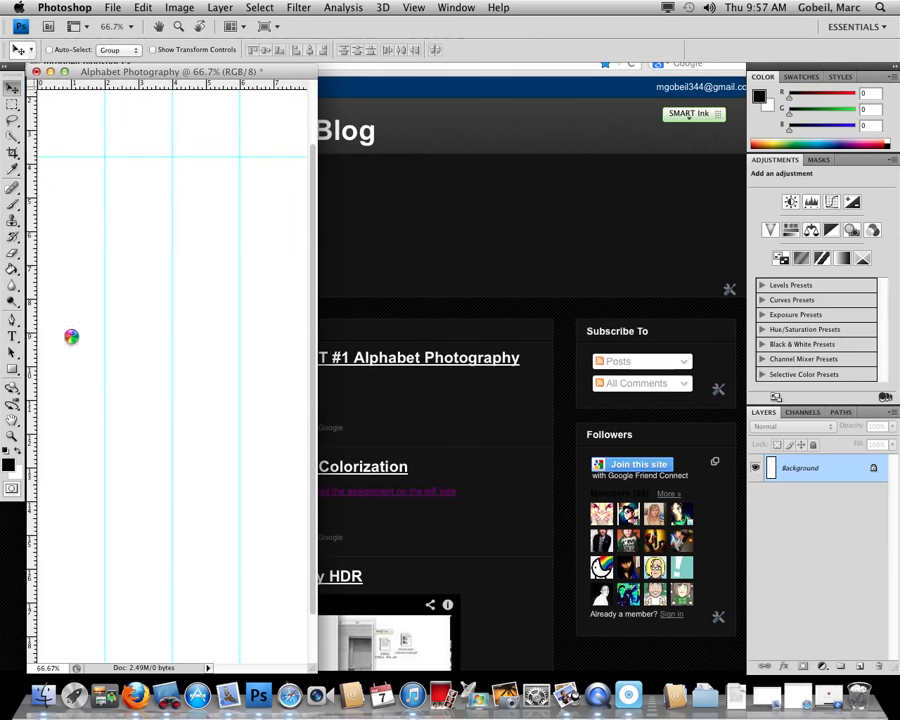
pyautogui.moveTo(72, 338); pyautogui.dragTo(114, 257)
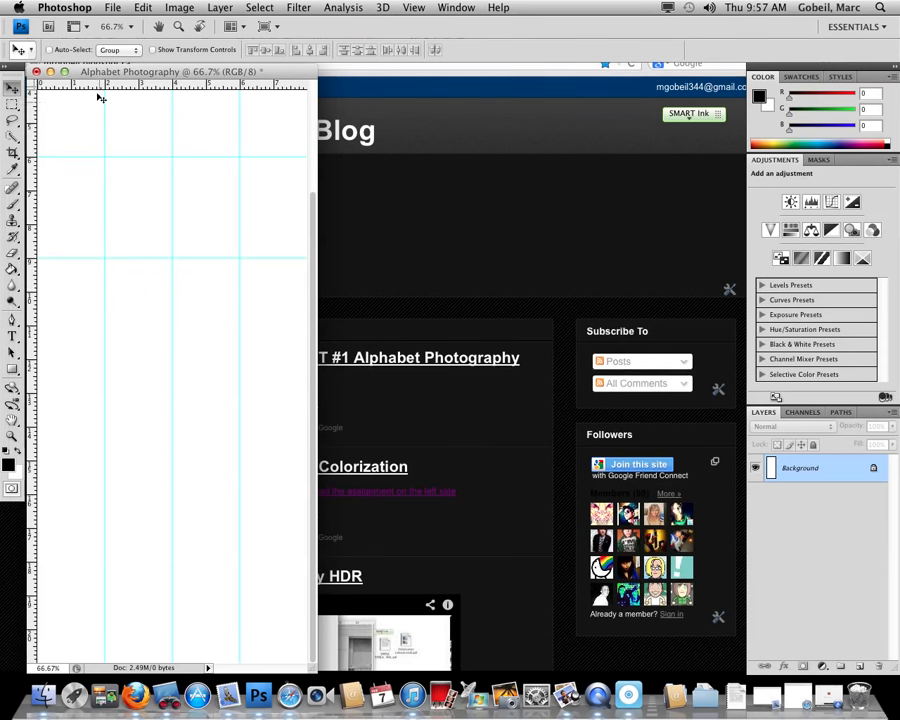
# Place three more horizontal guides at the 12-, 15- and 18-inch marks of the vertical ruler.
pyautogui.moveTo(69, 87); pyautogui.dragTo(149, 358)
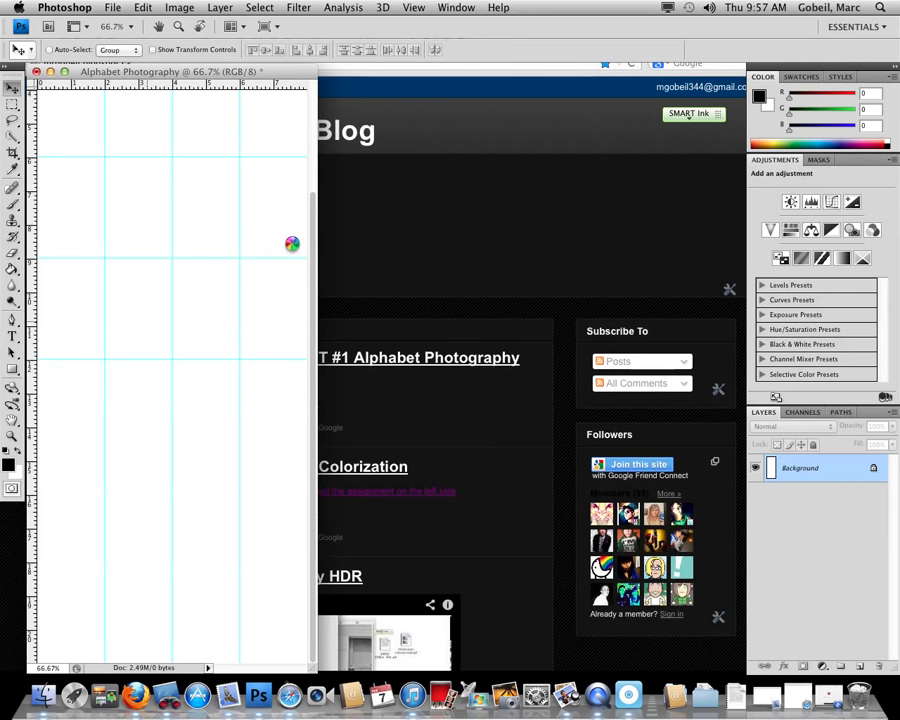
pyautogui.scroll(3, 265, 343)
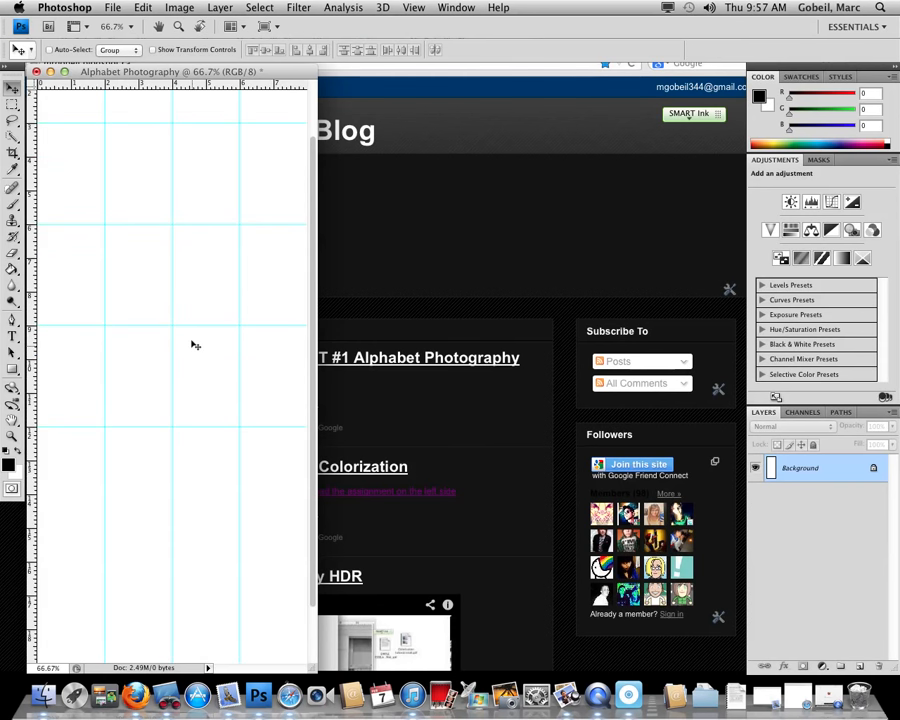
pyautogui.moveTo(90, 84); pyautogui.dragTo(202, 526)
pyautogui.moveTo(118, 84); pyautogui.dragTo(195, 629)
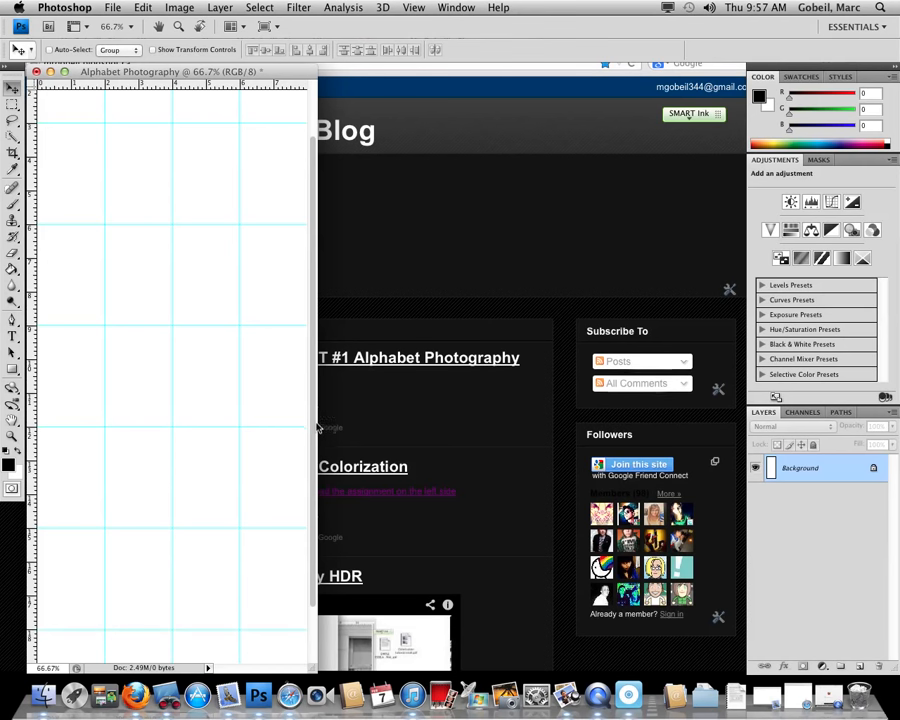
# Reduce the magnification to 33.3% and enlarge the document window to show the whole page with a margin around it.
pyautogui.scroll(-3, 285, 442)
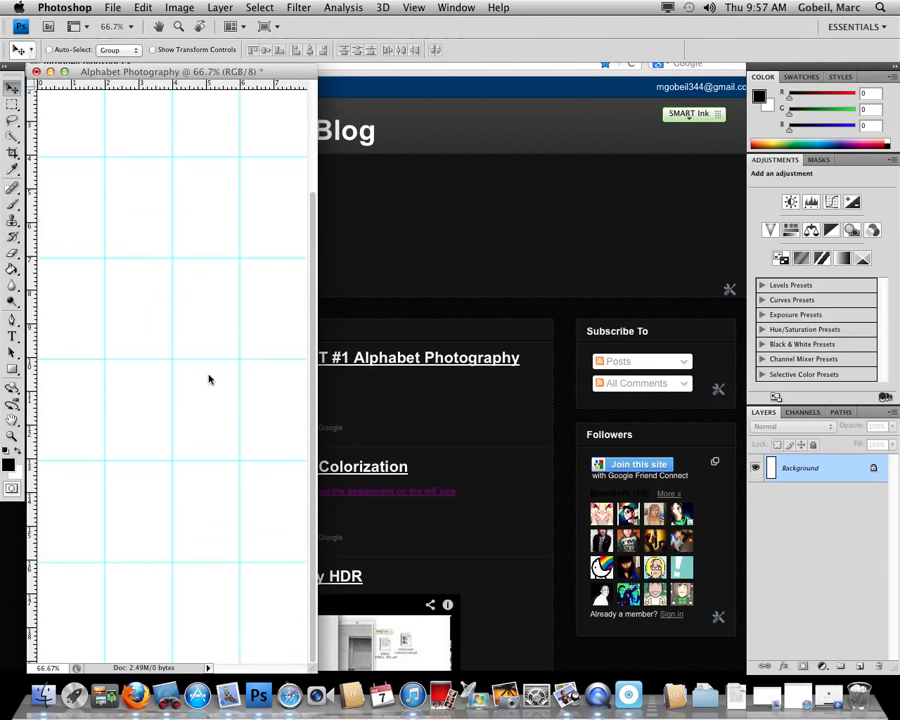
pyautogui.press('super+minus')
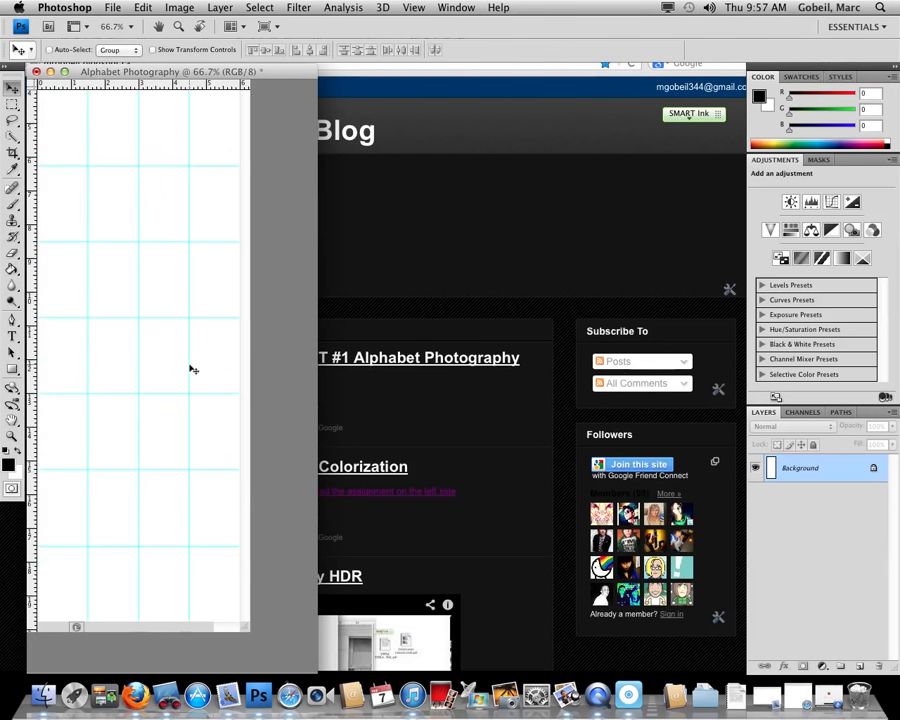
pyautogui.moveTo(245, 627); pyautogui.dragTo(285, 655)
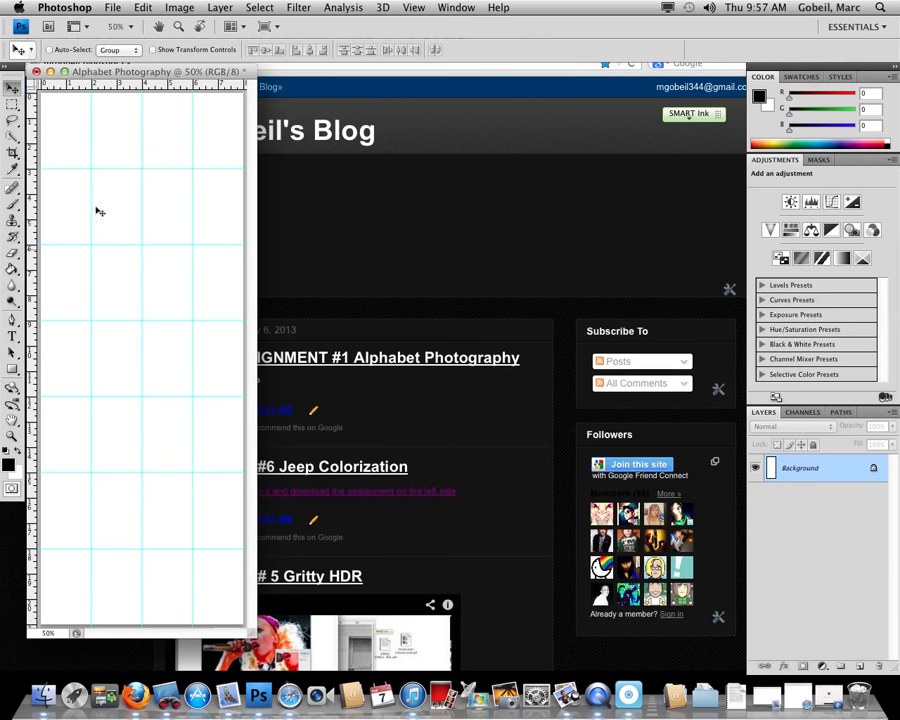
pyautogui.press('super+minus')
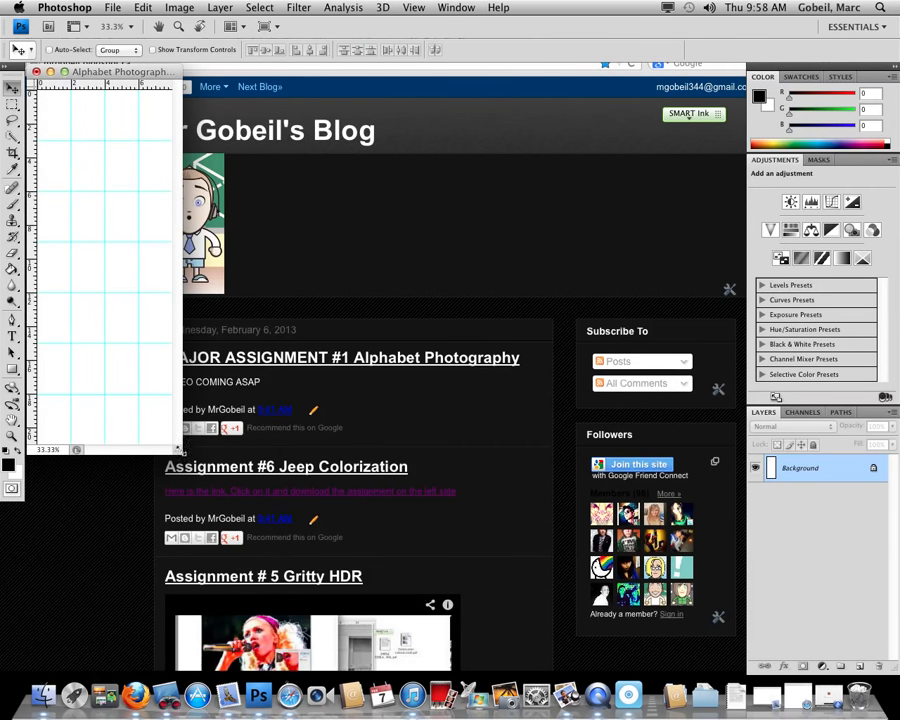
pyautogui.moveTo(180, 451); pyautogui.dragTo(247, 492)
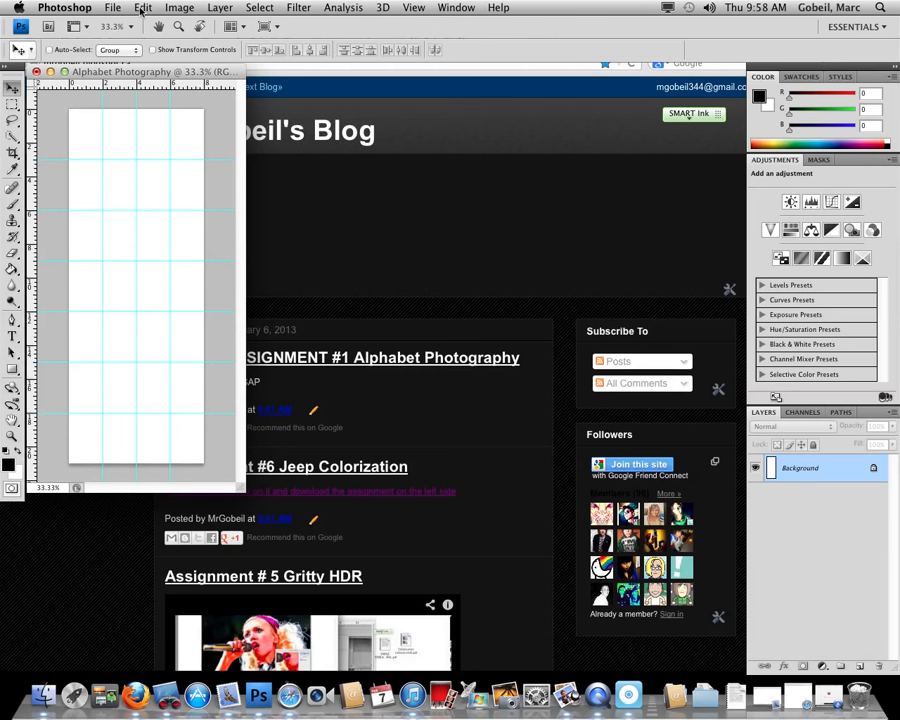
# Review the document's pixel dimensions, print size and resolution in the Image Size settings without changing anything.
pyautogui.click(174, 10)
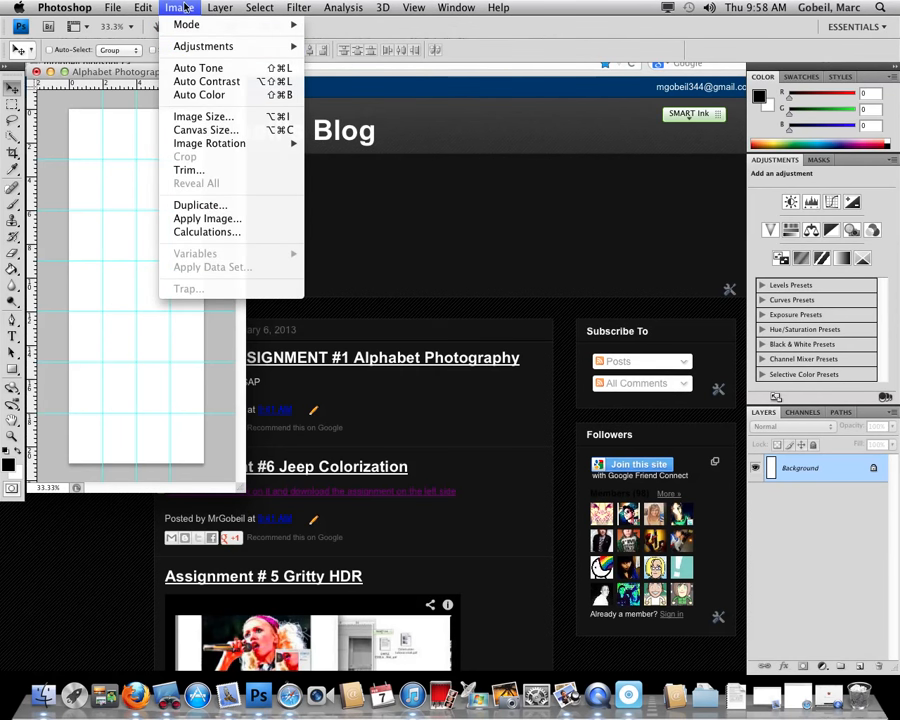
pyautogui.moveTo(203, 48)
pyautogui.click(203, 117)
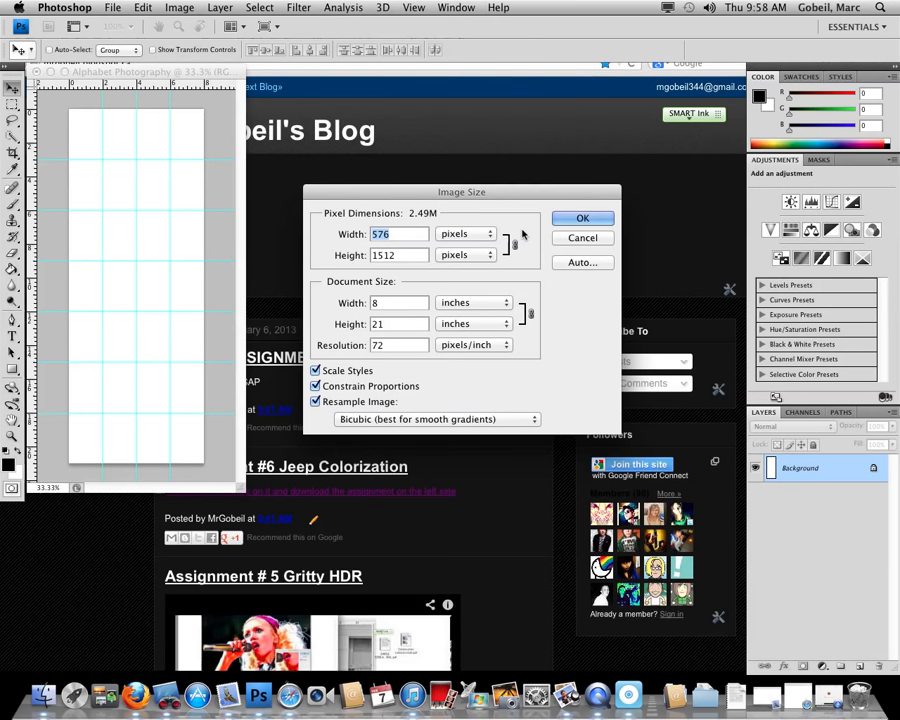
pyautogui.click(565, 219)
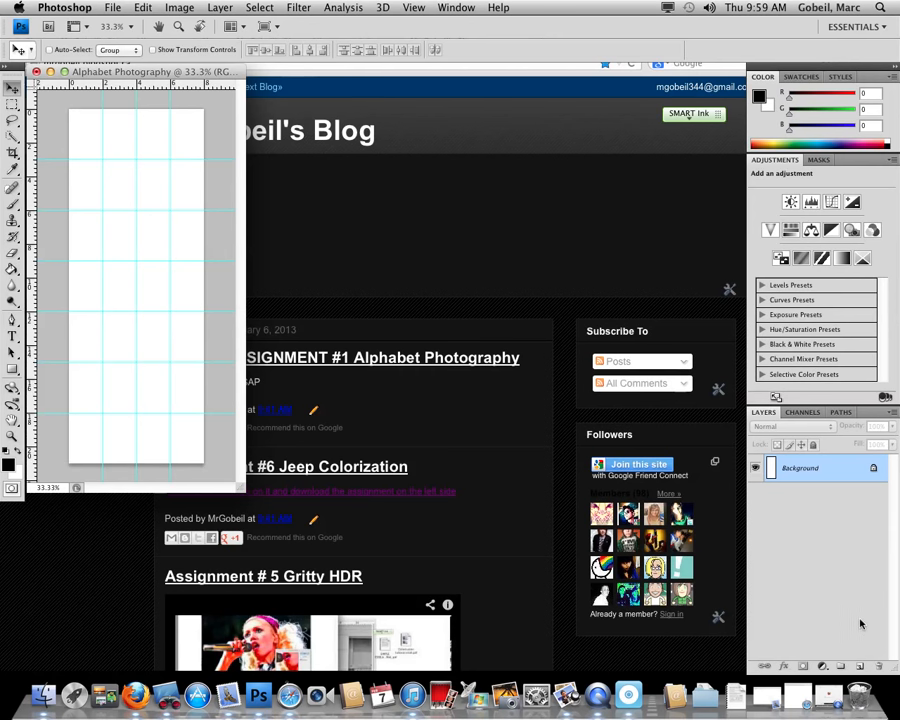
# Create a new layer above the Background and name it Letters.
pyautogui.click(859, 665)
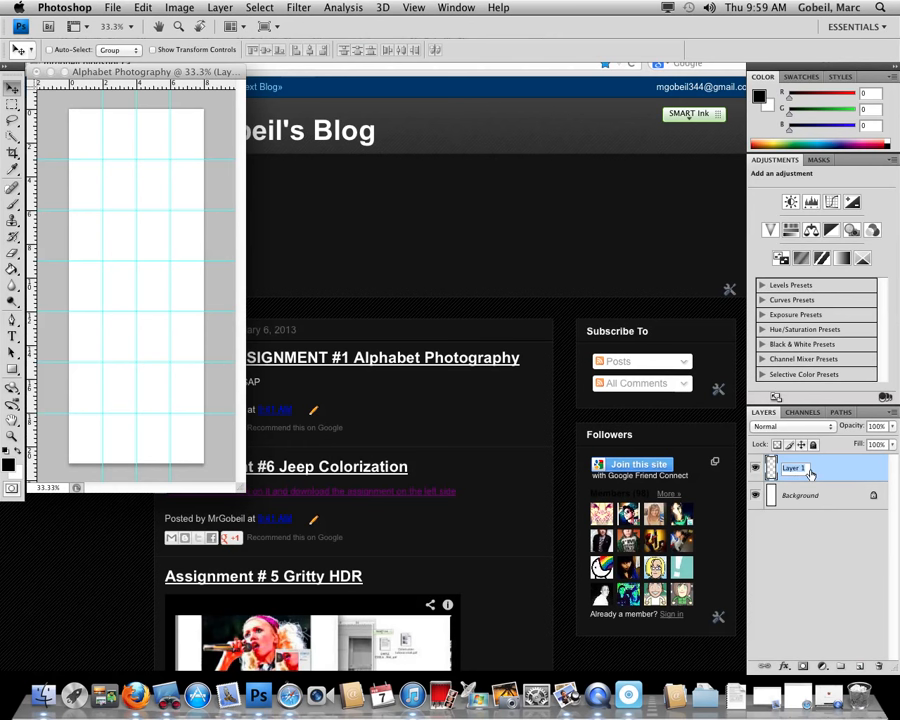
pyautogui.doubleClick(793, 469)
pyautogui.write('l')
pyautogui.press('Return')
# Switch to the Brush tool and choose the soft 17 px brush with 0% hardness.
pyautogui.click(14, 206)
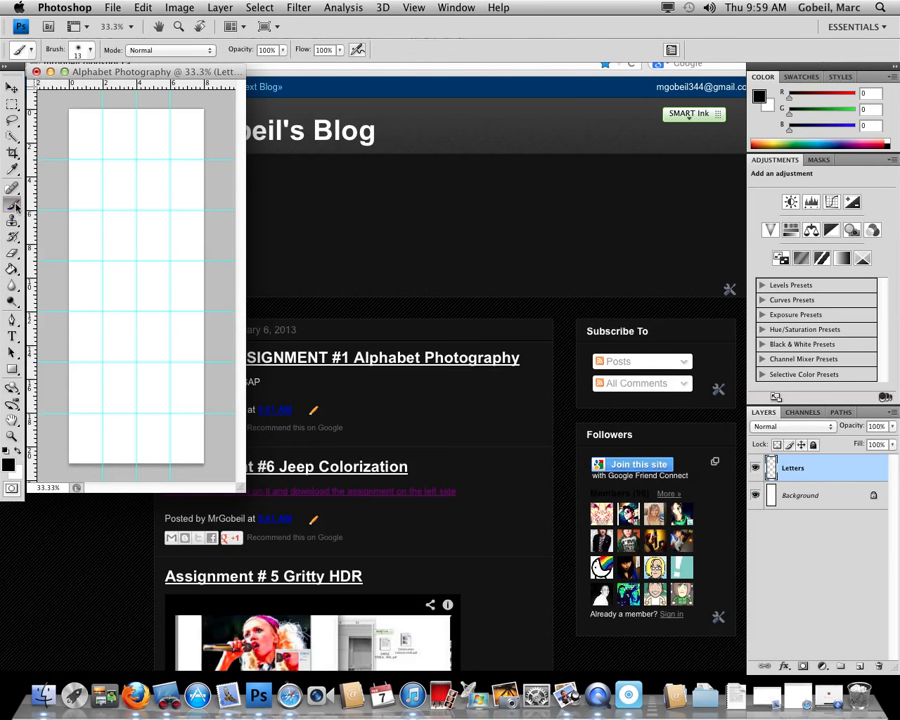
pyautogui.click(78, 49)
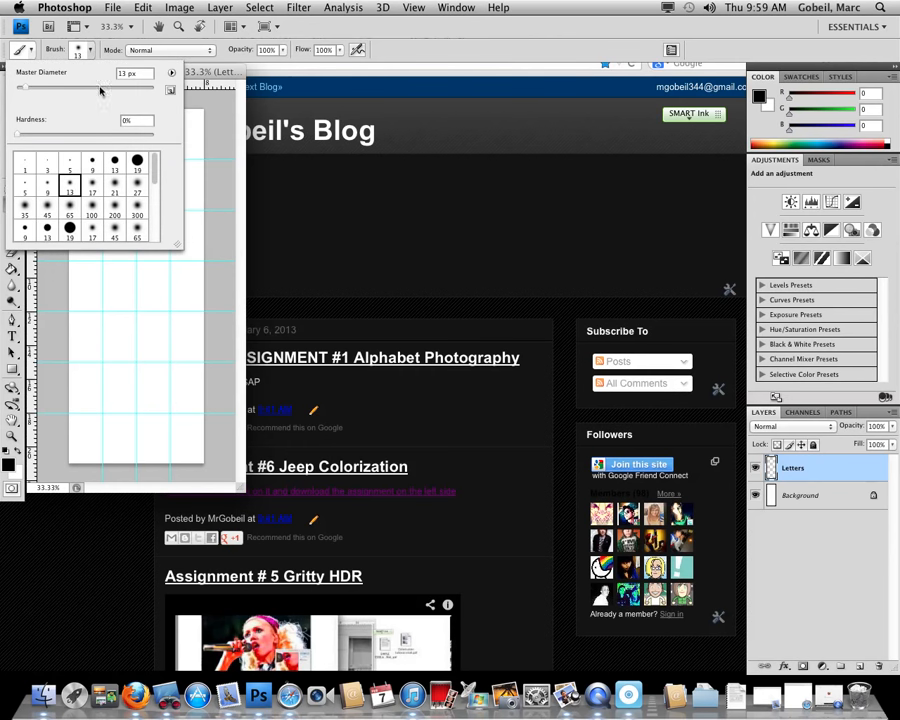
pyautogui.click(92, 183)
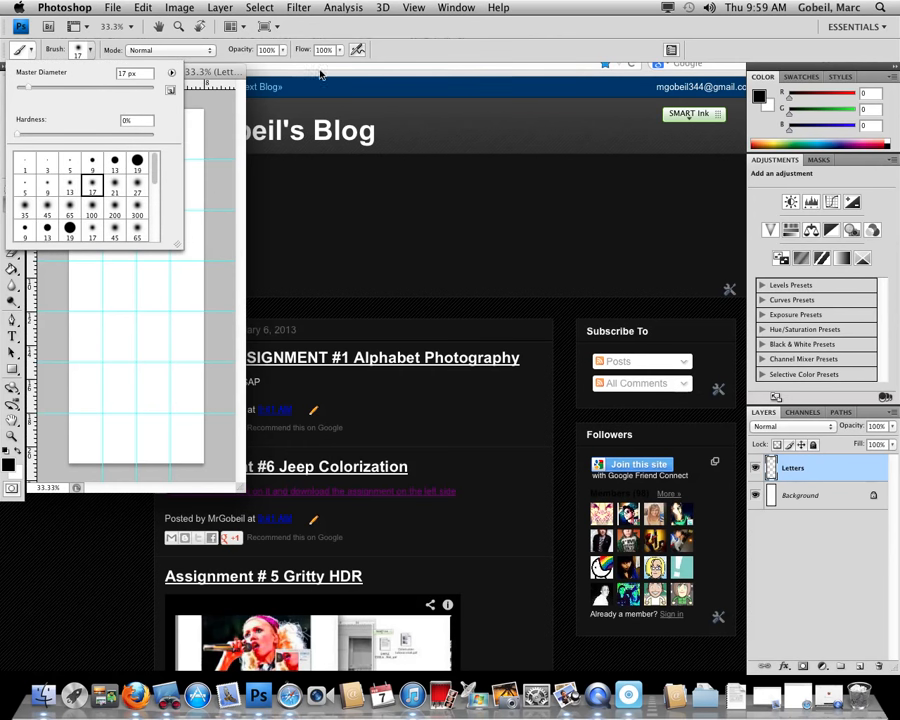
pyautogui.click(395, 62)
# Set the foreground color to magenta, e60eb1, and return to the Brush tool.
pyautogui.click(8, 462)
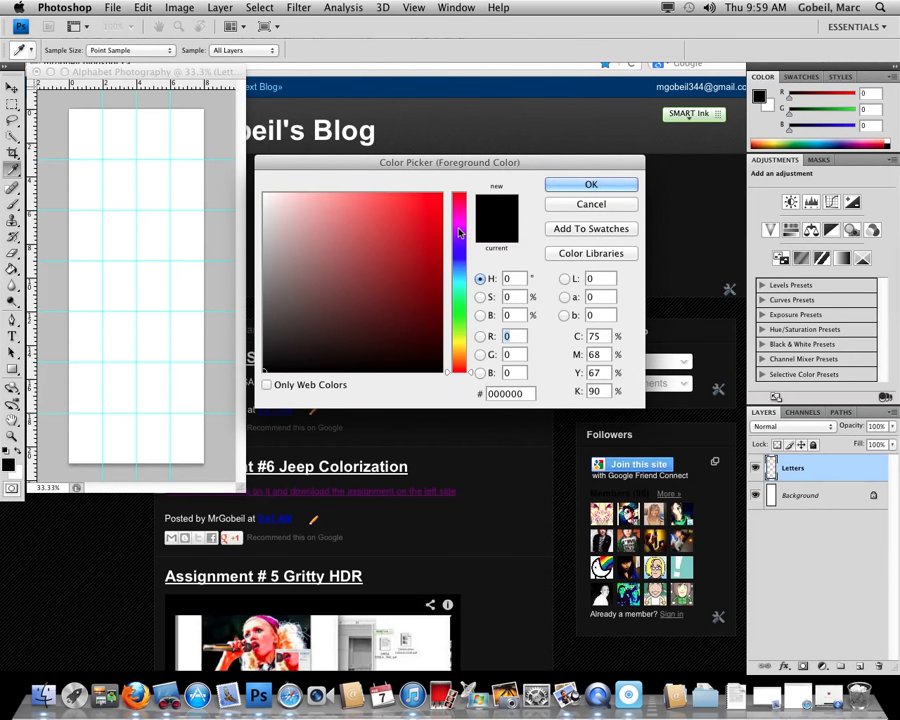
pyautogui.click(459, 228)
pyautogui.moveTo(459, 228); pyautogui.dragTo(431, 210)
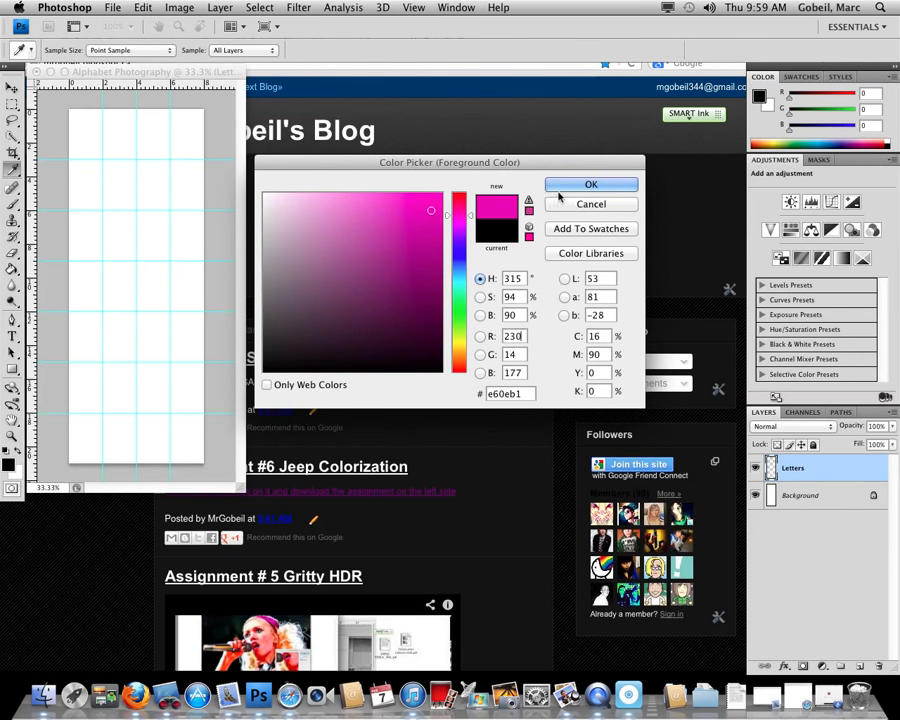
pyautogui.click(565, 188)
pyautogui.press('b')
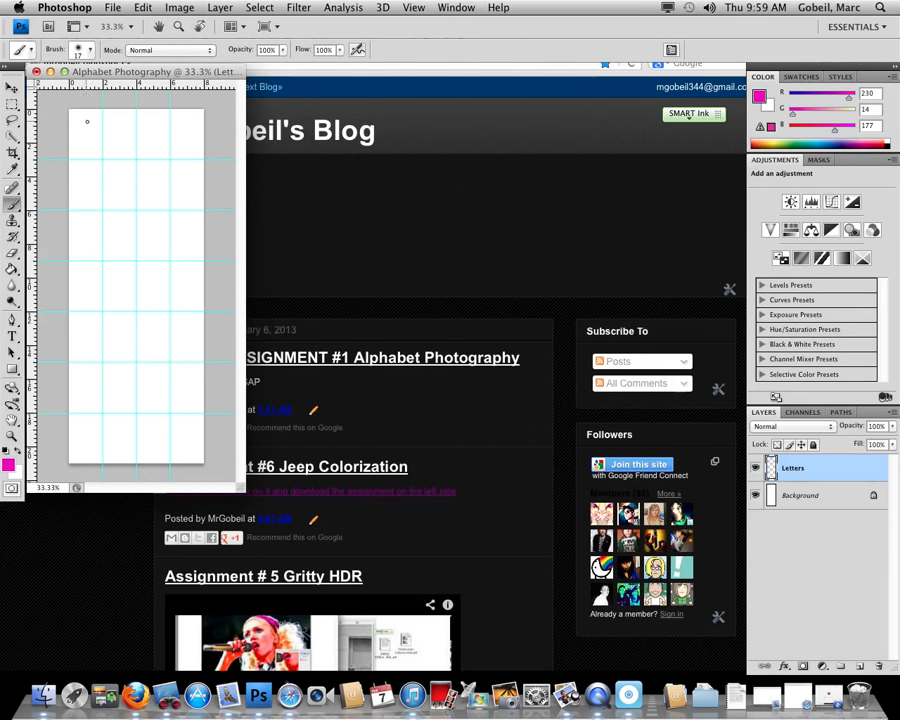
# Paint the letters A to I freehand on the Letters layer, one per grid cell, row by row from the first cell.
pyautogui.moveTo(86, 119)
pyautogui.mouseDown()
pyautogui.moveTo(79, 144)
pyautogui.moveTo(95, 146)
pyautogui.moveTo(93, 135)
pyautogui.moveTo(113, 157)
pyautogui.moveTo(114, 140)
pyautogui.moveTo(112, 156)
pyautogui.moveTo(199, 141)
pyautogui.moveTo(182, 151)
pyautogui.mouseUp()
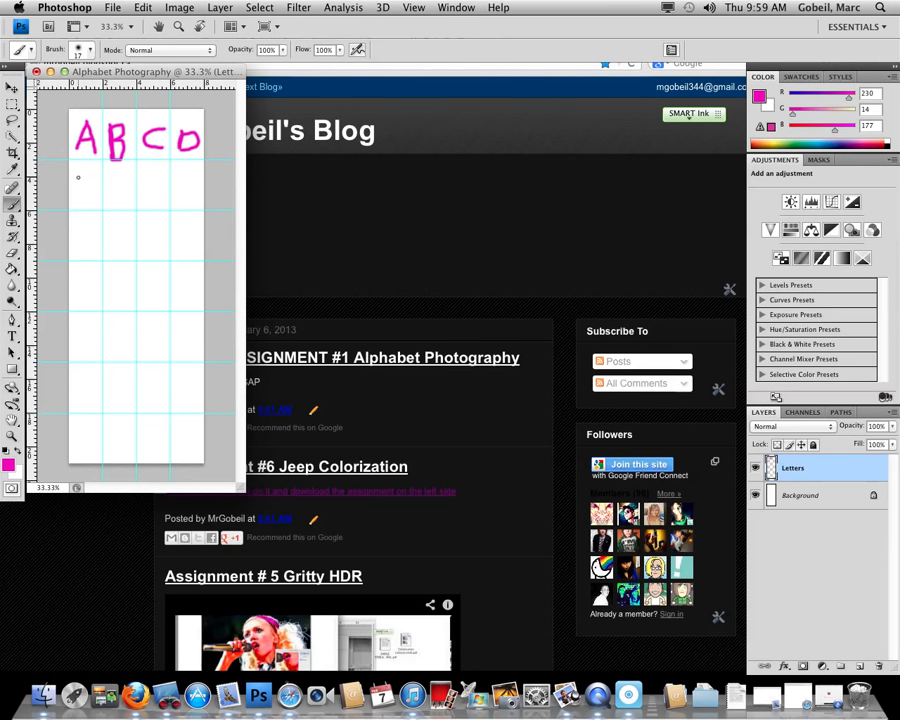
pyautogui.moveTo(79, 180)
pyautogui.mouseDown()
pyautogui.moveTo(114, 197)
pyautogui.moveTo(133, 173)
pyautogui.moveTo(128, 186)
pyautogui.moveTo(148, 199)
pyautogui.moveTo(160, 191)
pyautogui.moveTo(197, 185)
pyautogui.mouseUp()
pyautogui.moveTo(90, 227)
pyautogui.mouseDown()
pyautogui.moveTo(91, 248)
pyautogui.moveTo(100, 226)
pyautogui.moveTo(102, 250)
pyautogui.mouseUp()
# Paint a Z in the second cell of the bottom row, outline the last two cells as one box and scribble handwriting inside it.
pyautogui.moveTo(103, 429)
pyautogui.mouseDown()
pyautogui.moveTo(130, 428)
pyautogui.moveTo(104, 452)
pyautogui.moveTo(131, 452)
pyautogui.mouseUp()
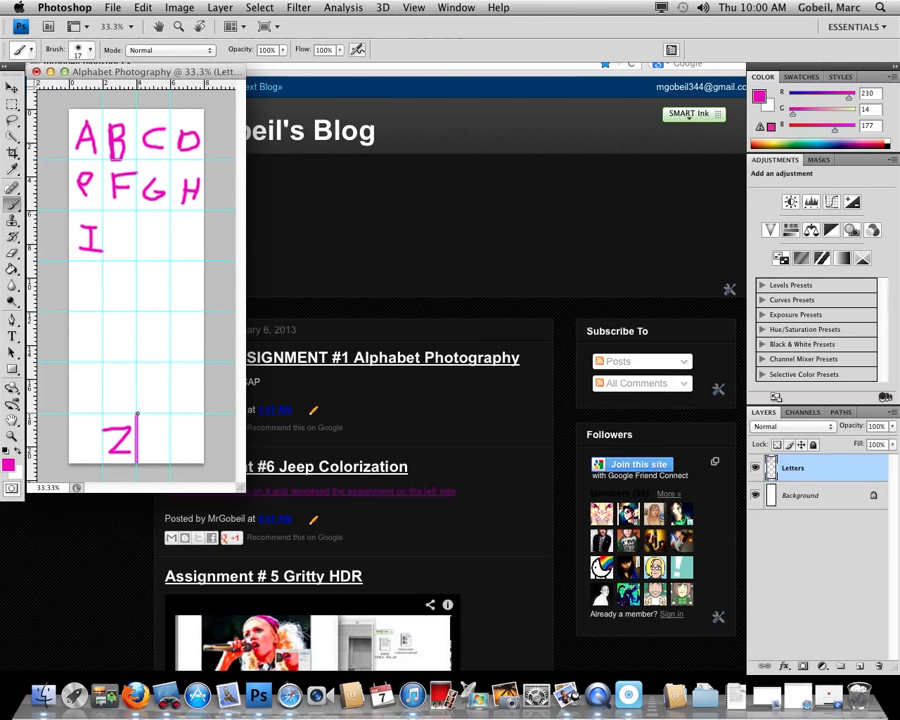
pyautogui.moveTo(137, 413); pyautogui.dragTo(204, 412)
pyautogui.moveTo(144, 435); pyautogui.dragTo(200, 433)
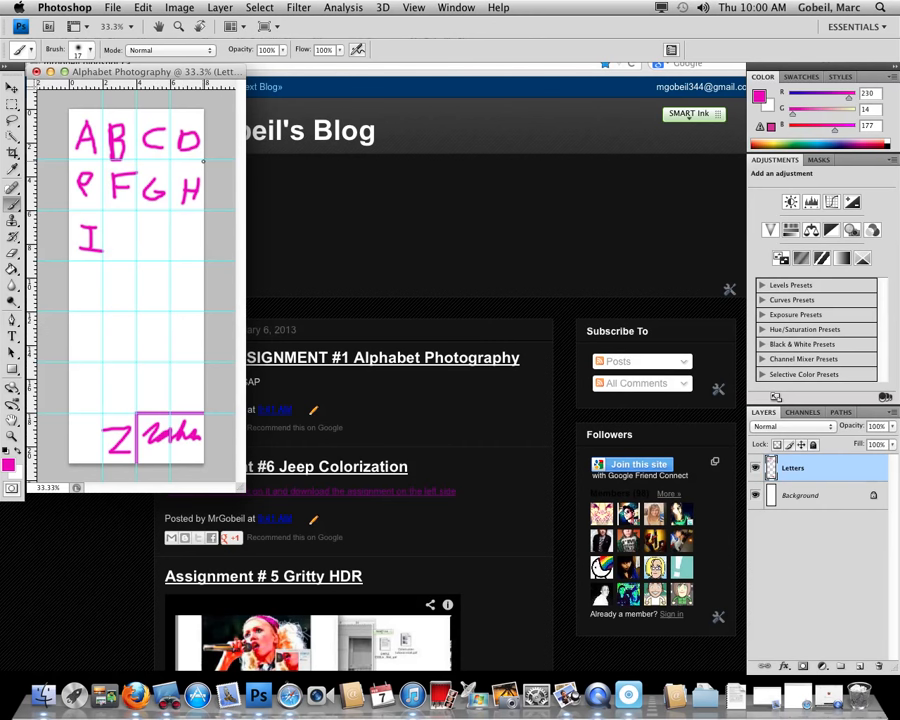
# Save the document to the Desktop as Alphabet Photography.psd with layers and maximized compatibility, and move its window away from the toolbox.
pyautogui.click(120, 10)
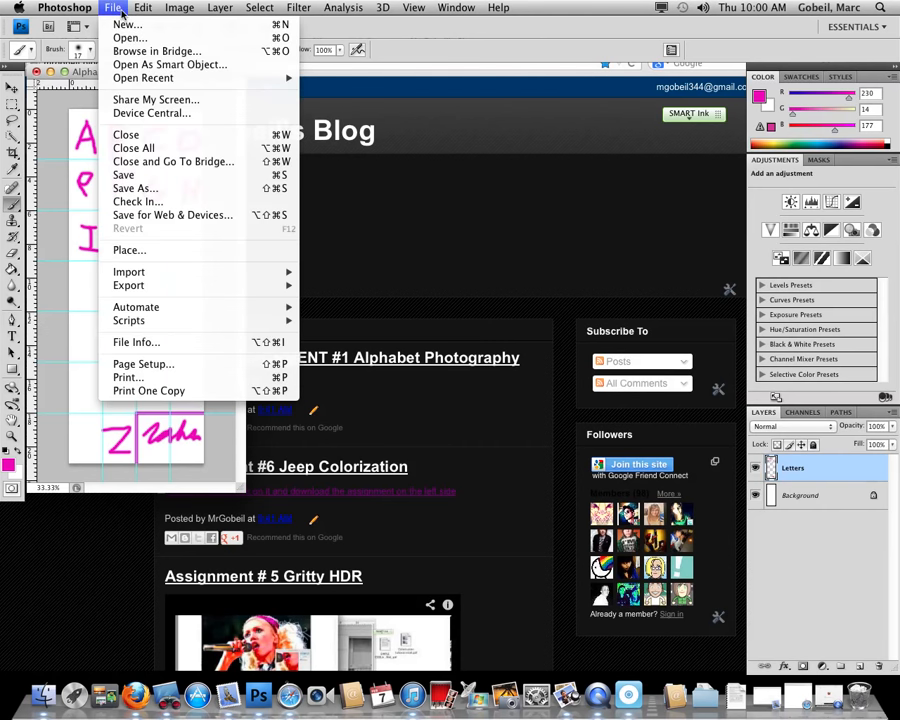
pyautogui.click(160, 190)
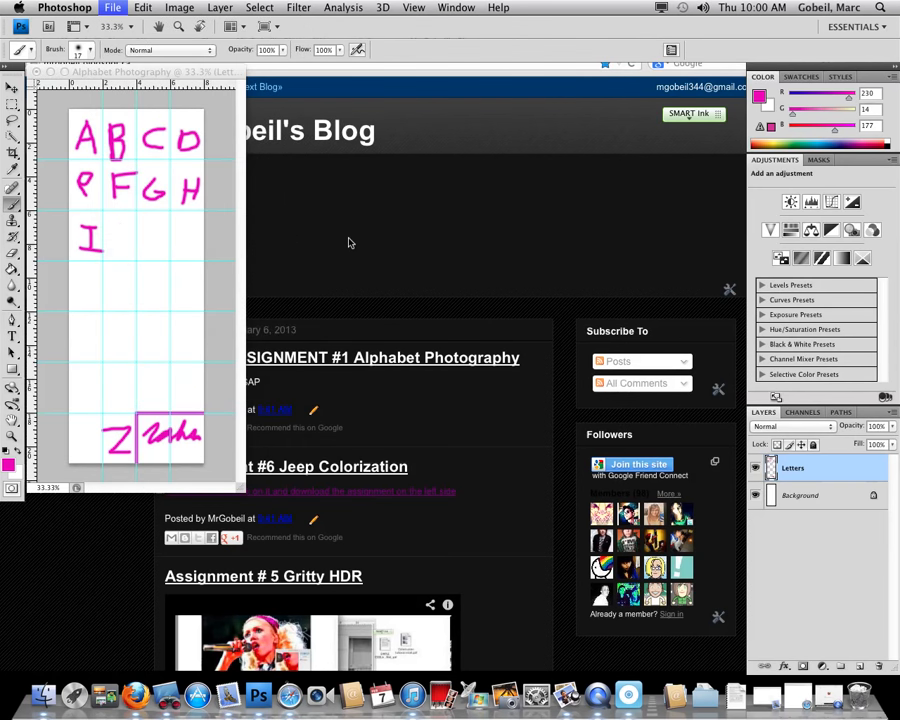
pyautogui.moveTo(427, 126); pyautogui.dragTo(397, 180)
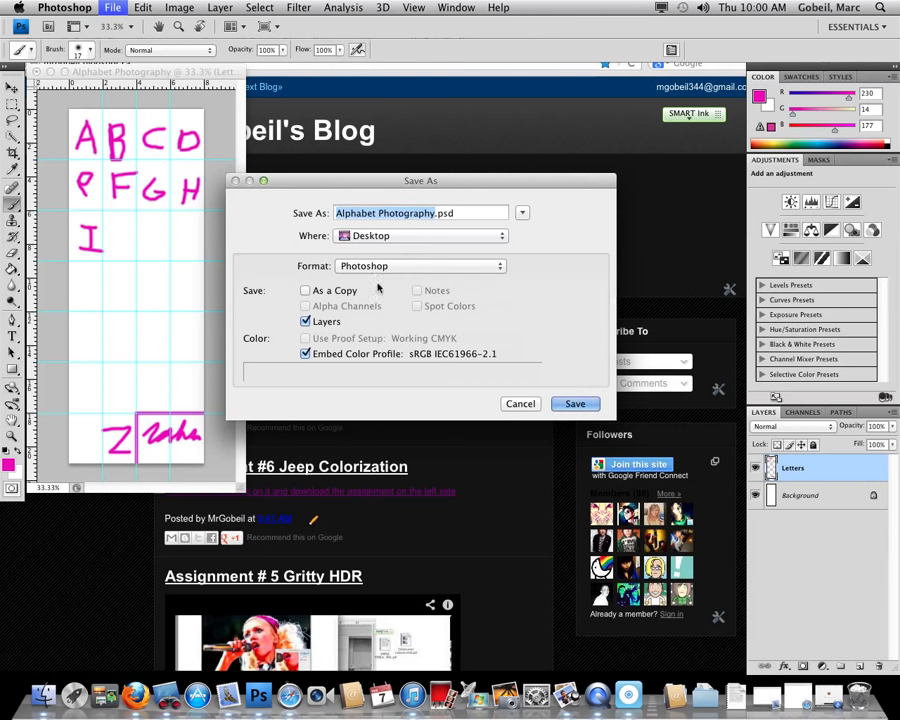
pyautogui.click(574, 404)
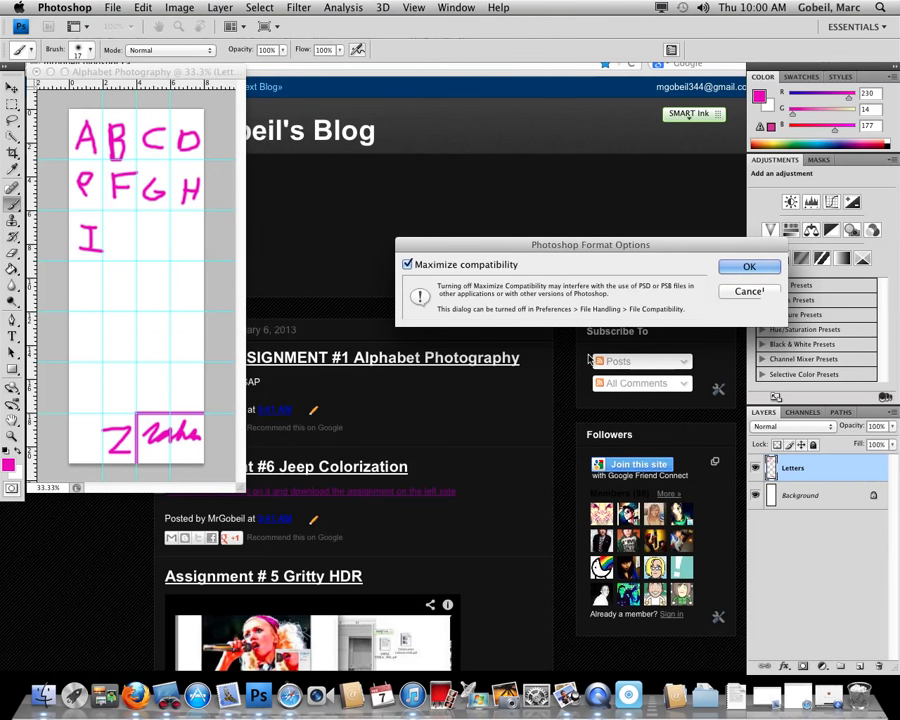
pyautogui.click(744, 267)
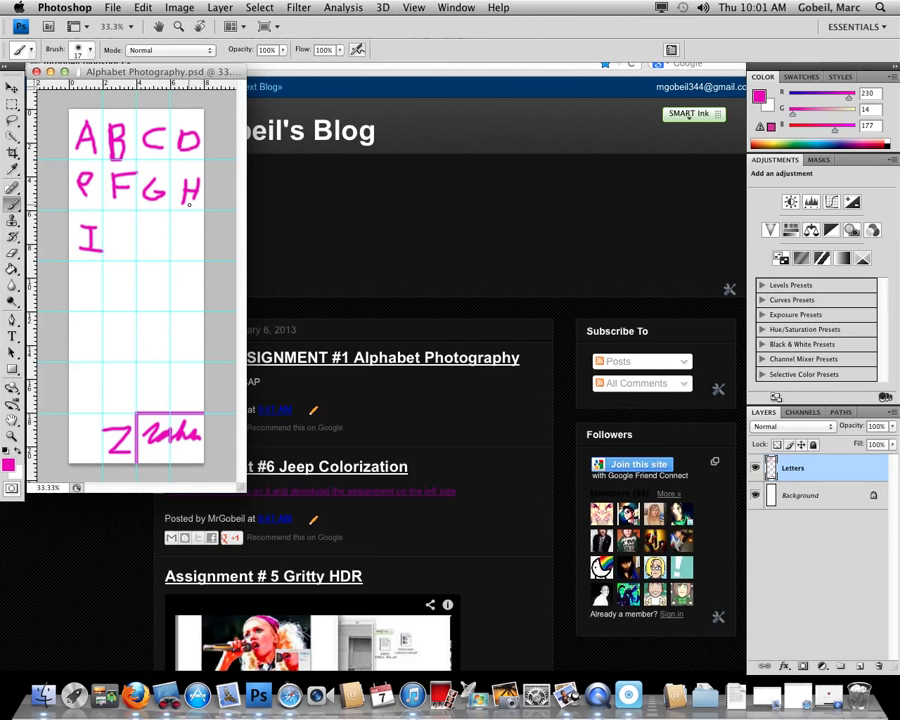
pyautogui.moveTo(104, 75); pyautogui.dragTo(207, 99)
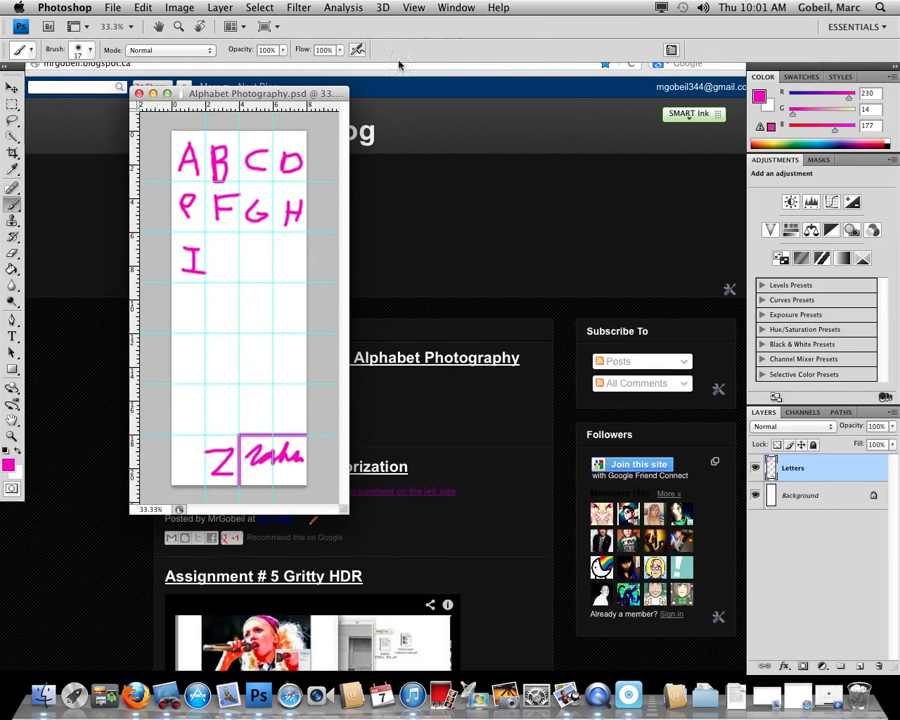